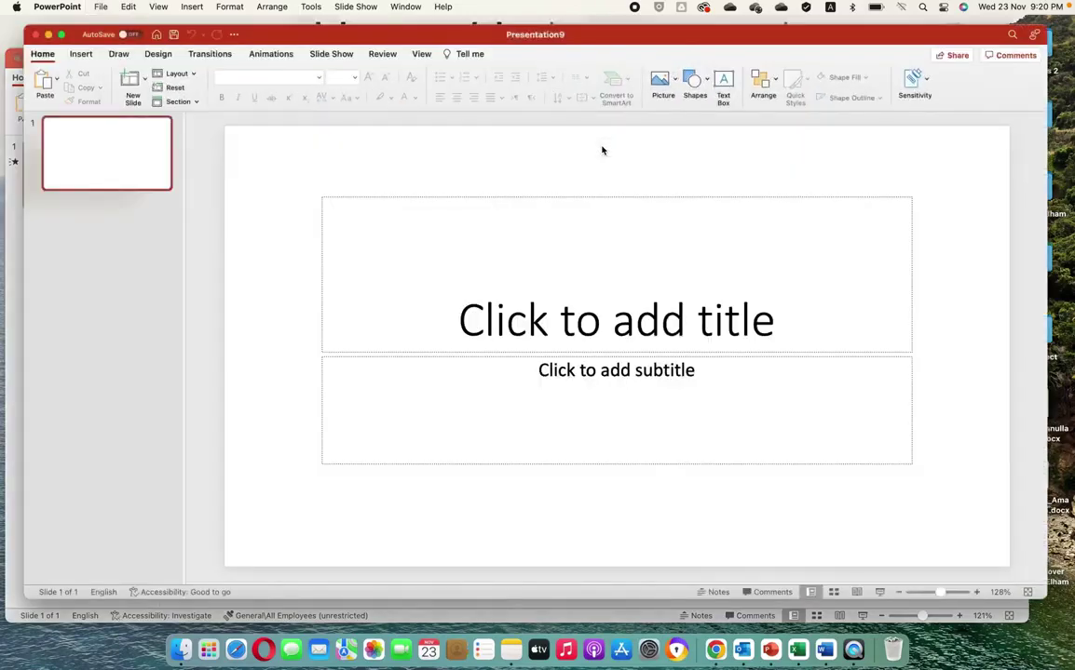
Step: Maximise the window and delete the title and subtitle placeholders
double_click(522, 37)
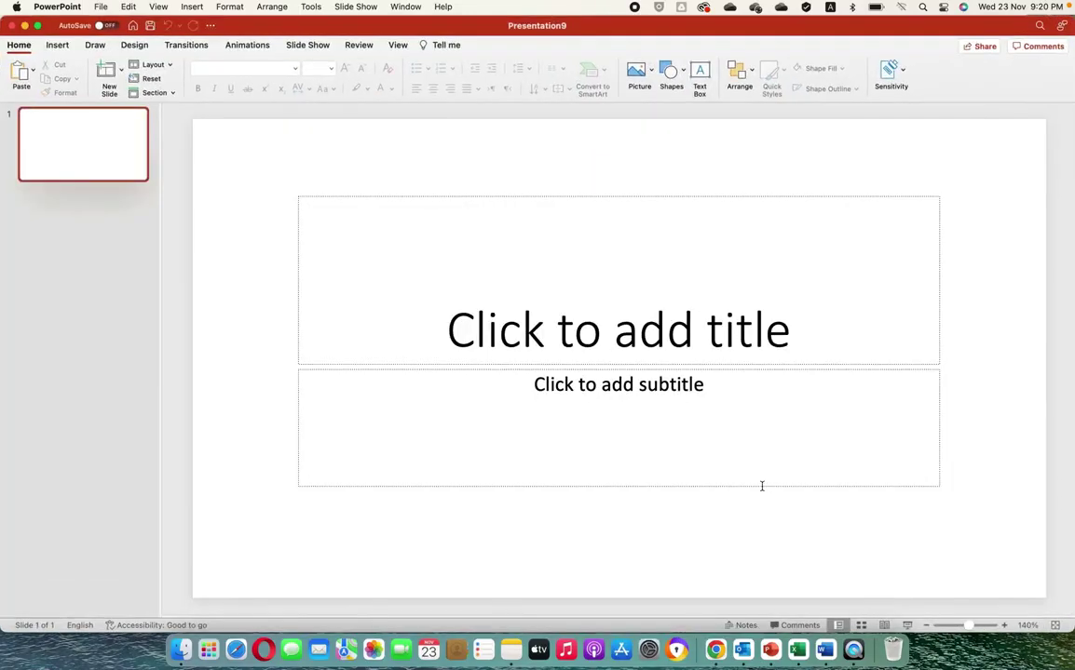
key(super+a)
key(Delete)
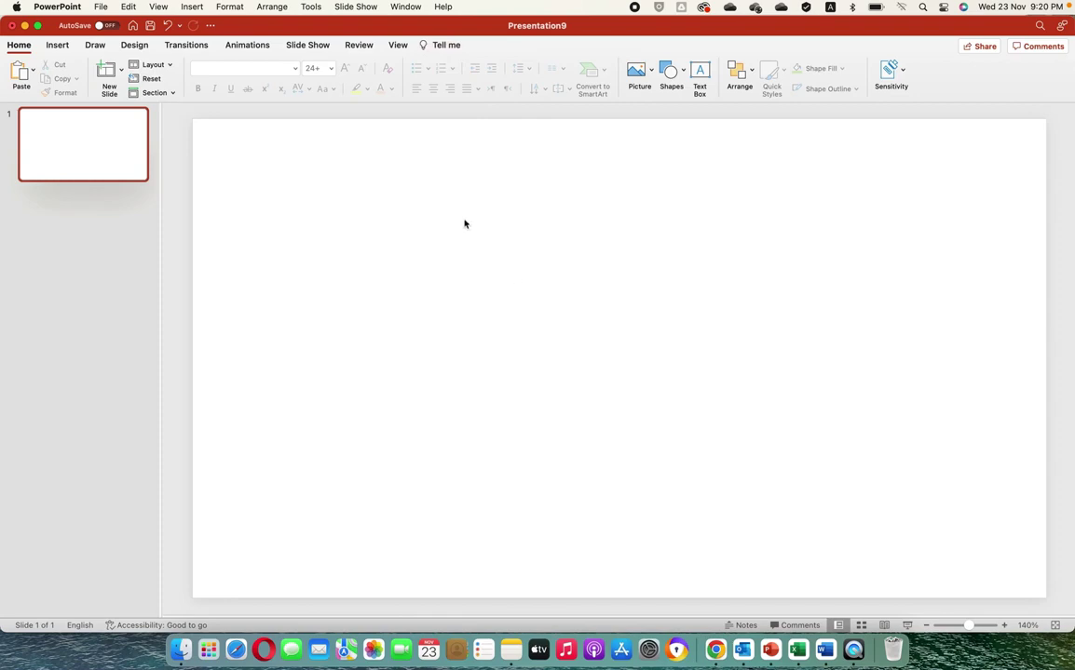
Step: Set the slide background to a solid black fill
click(136, 49)
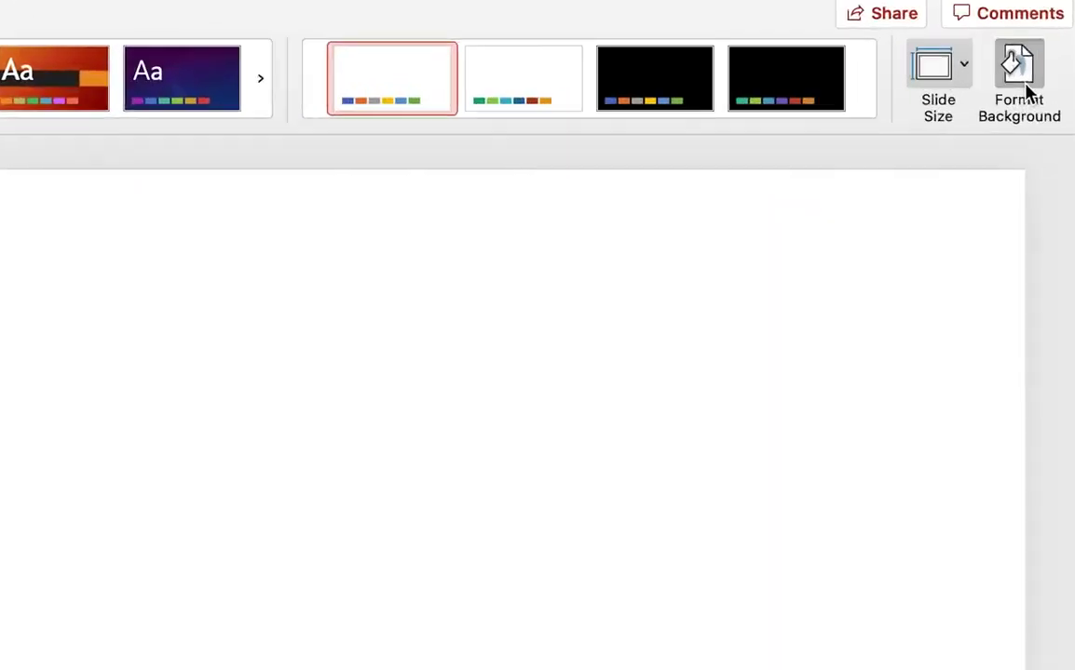
click(1045, 84)
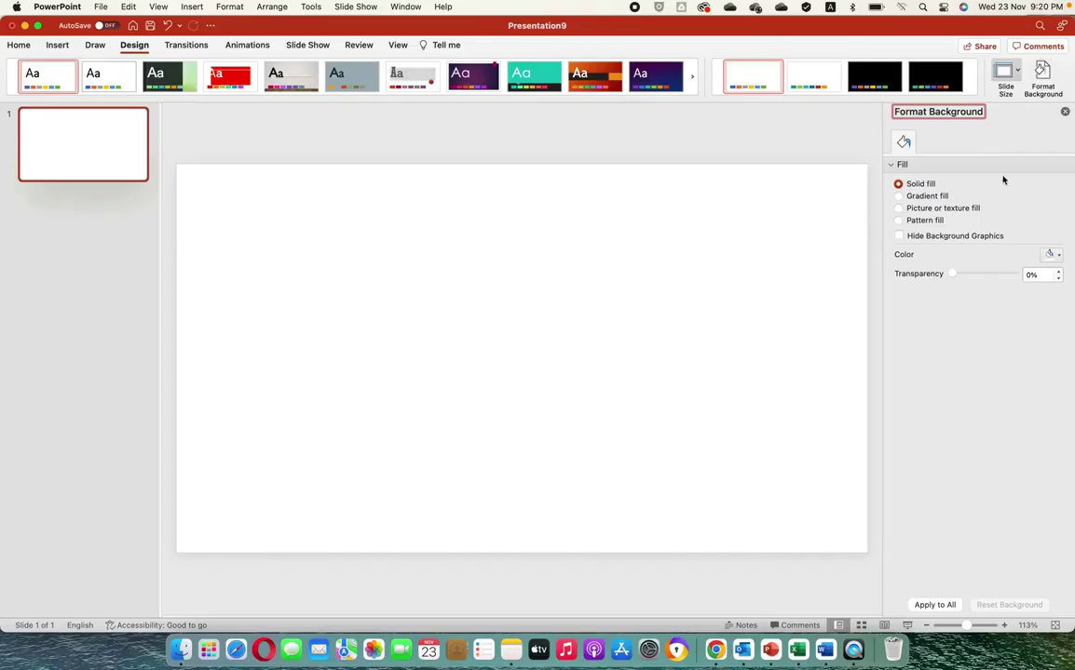
click(1059, 256)
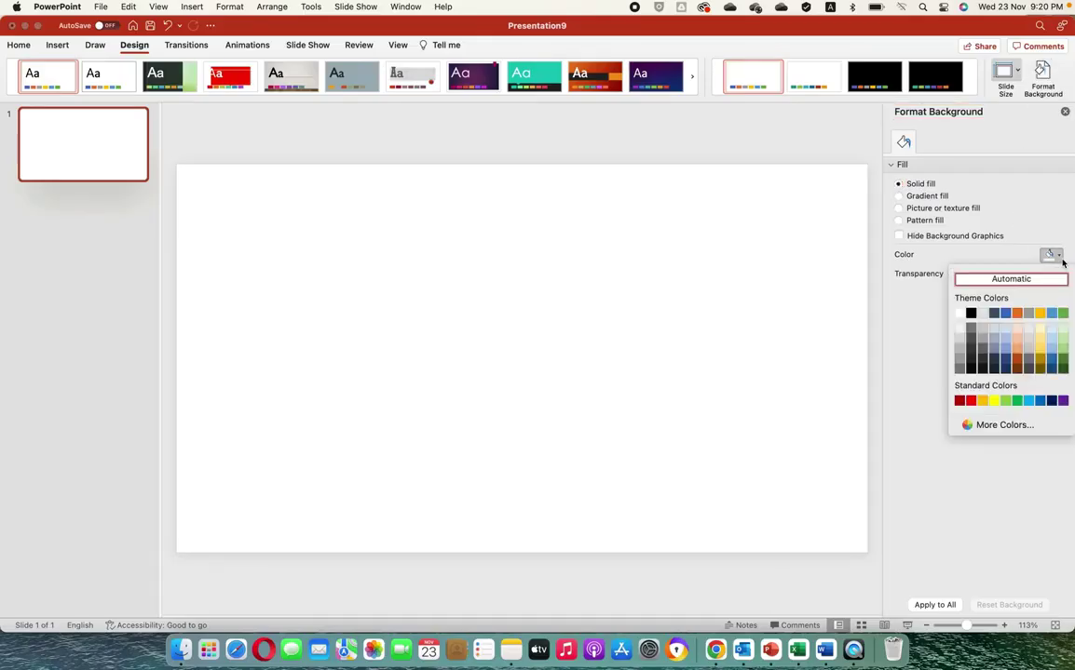
click(970, 314)
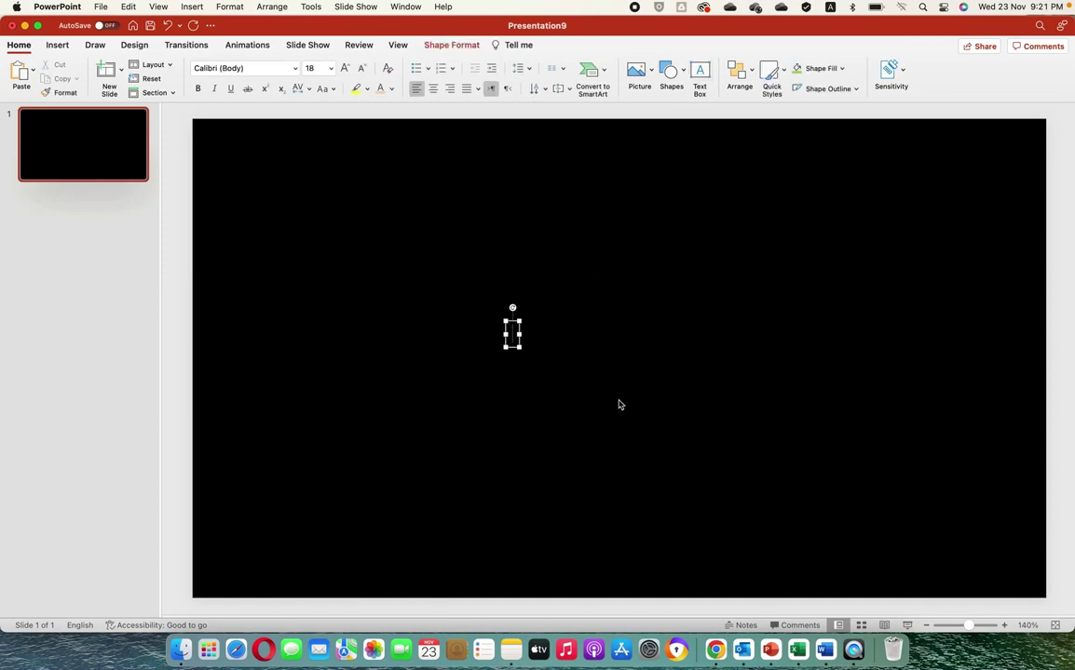
Step: Paste PARTICLES into a widened text box and set its font to Phosphate Solid
drag(520, 347, 588, 348)
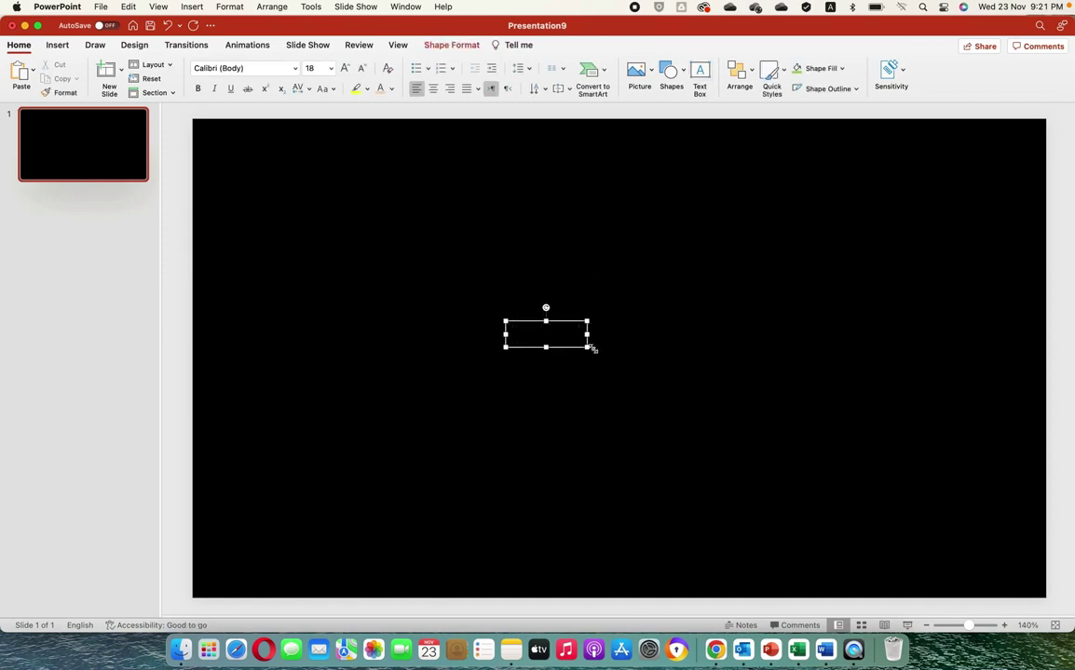
text(PARTICLES)
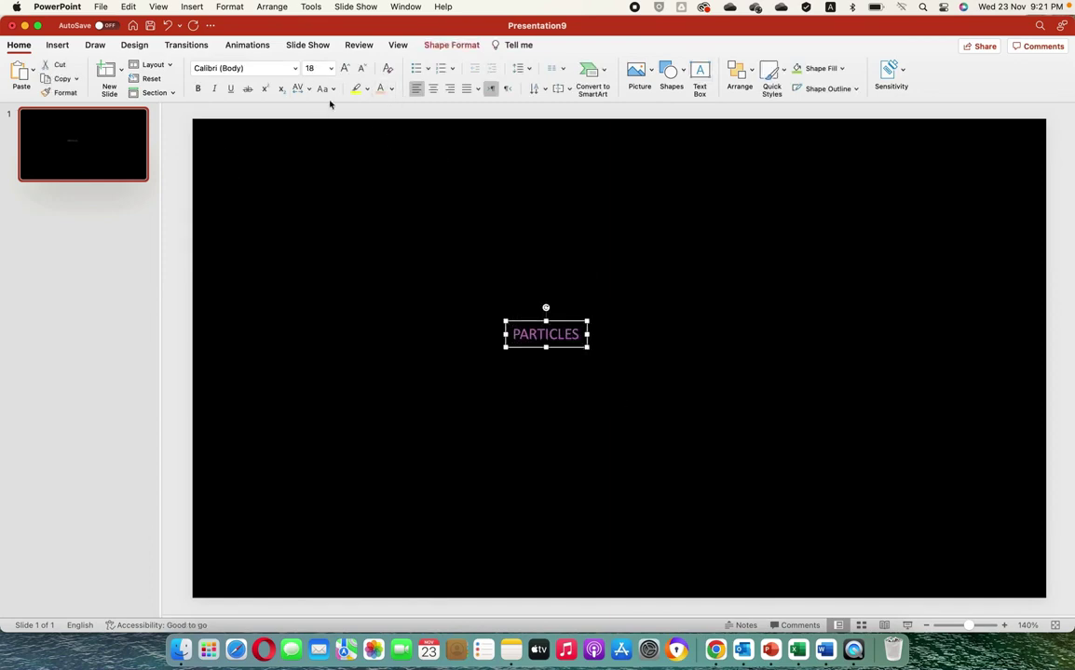
click(295, 69)
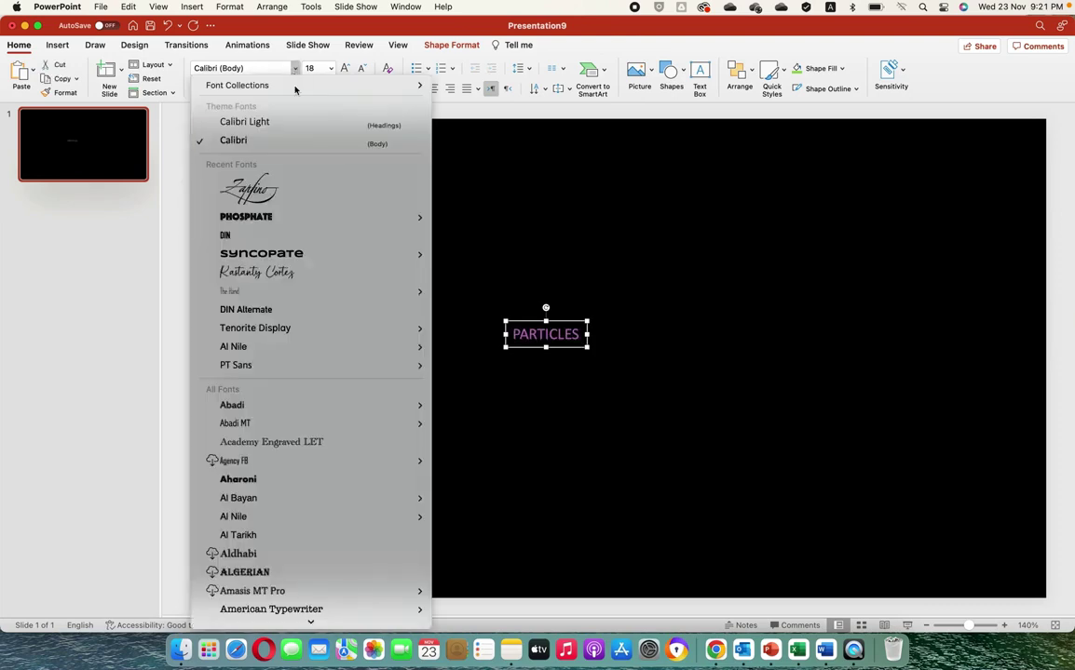
mouse_move(247, 215)
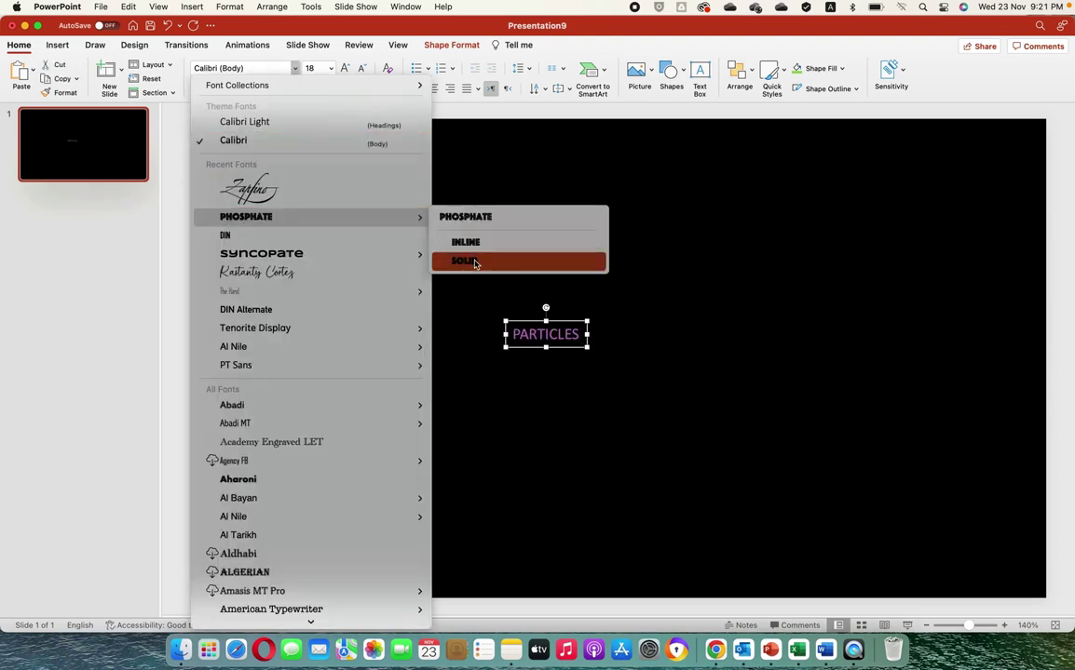
click(474, 263)
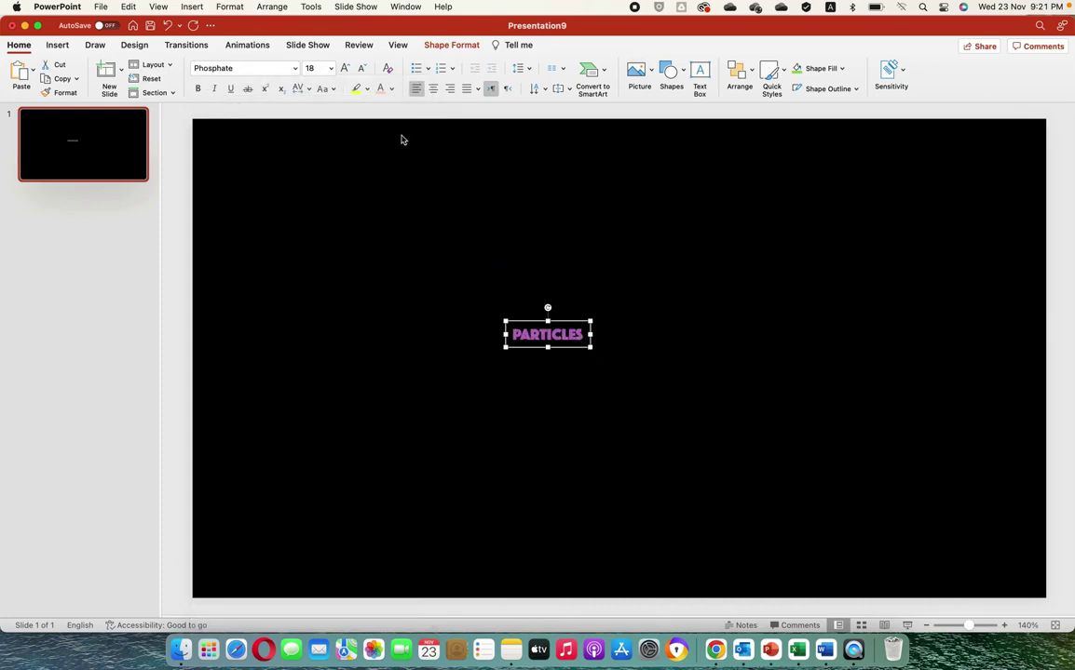
Step: Enlarge the PARTICLES title to 138 pt and centre it on the slide
click(346, 70)
click(345, 69)
click(346, 70)
click(346, 70)
click(346, 69)
drag(624, 315, 401, 282)
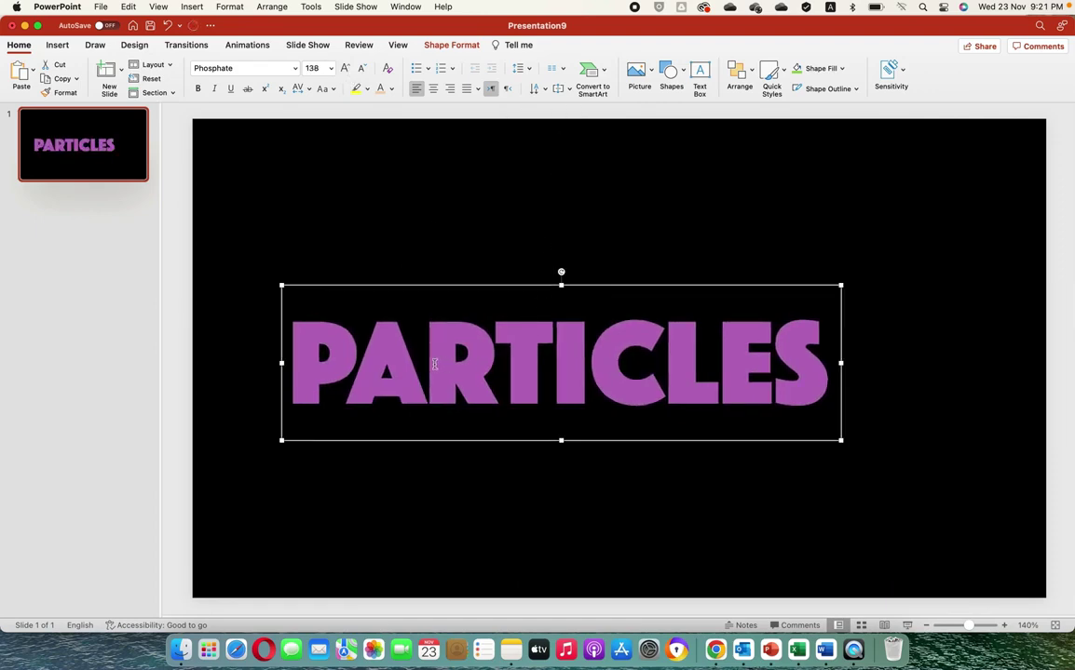
Step: Colour the first two letters, PA, green
click(420, 367)
drag(420, 367, 305, 362)
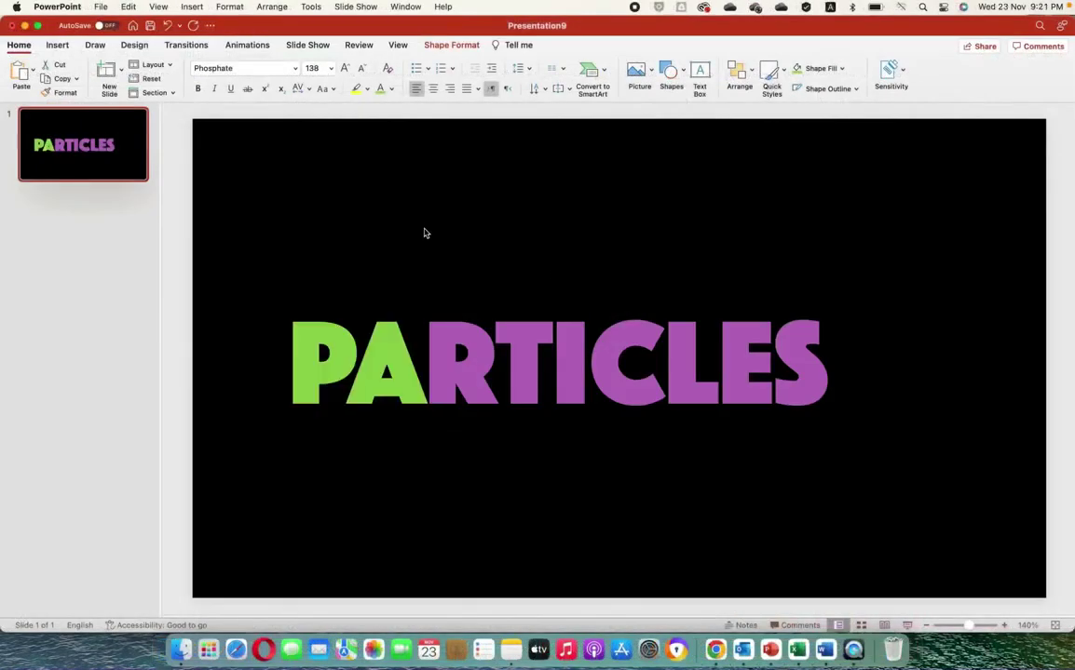
click(425, 233)
Step: Recolour the letters RTICLES with a mauve theme swatch, leaving PA green
click(456, 340)
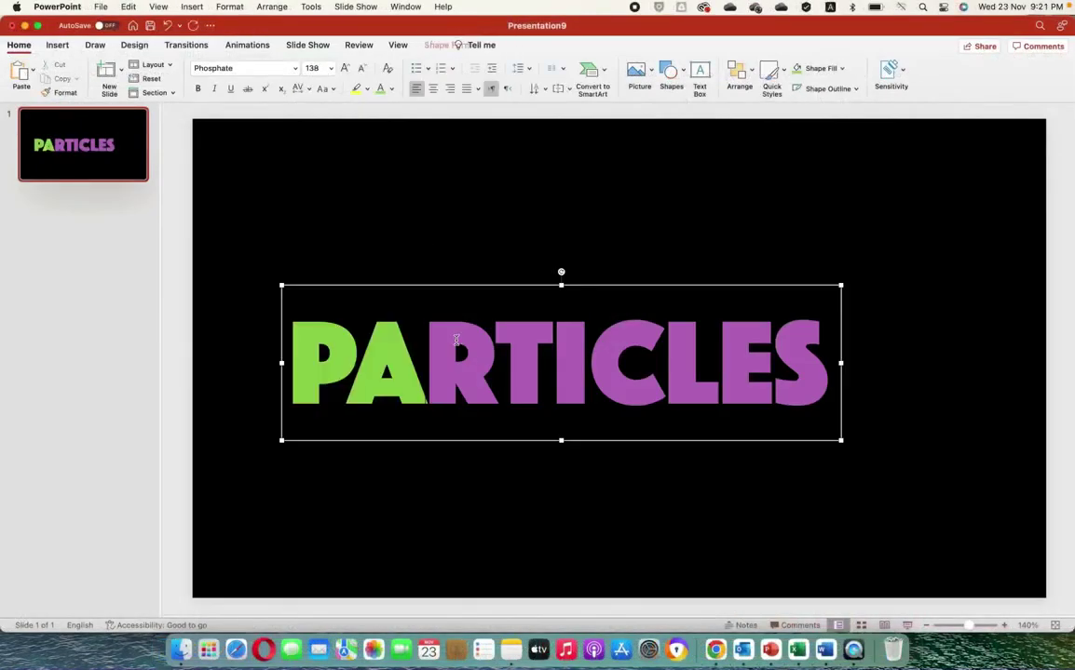
drag(426, 350, 798, 352)
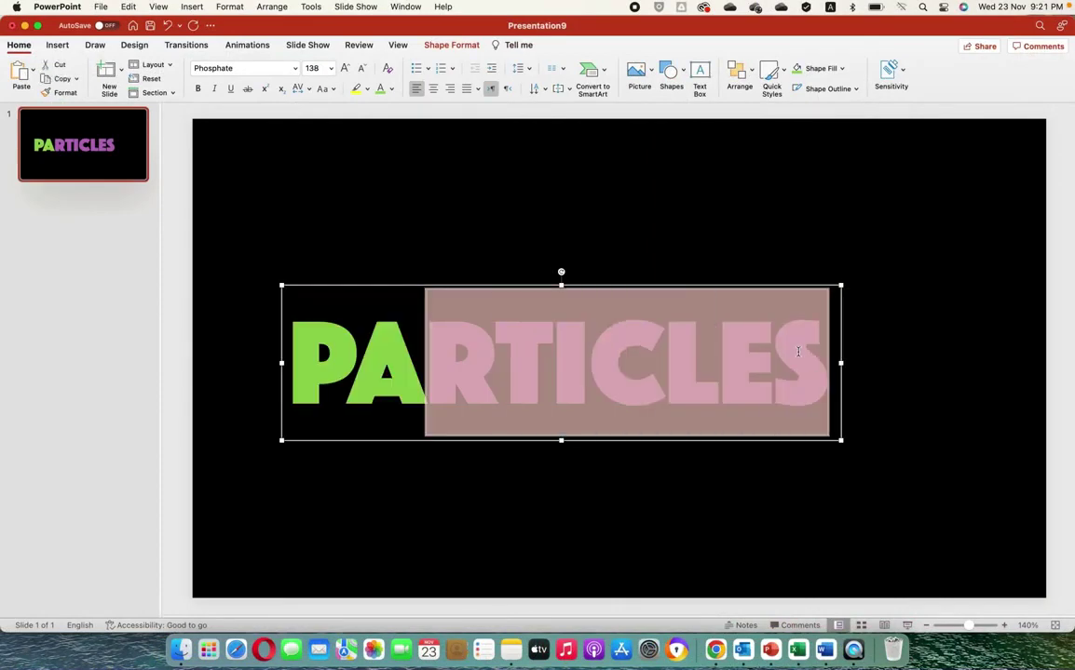
click(392, 90)
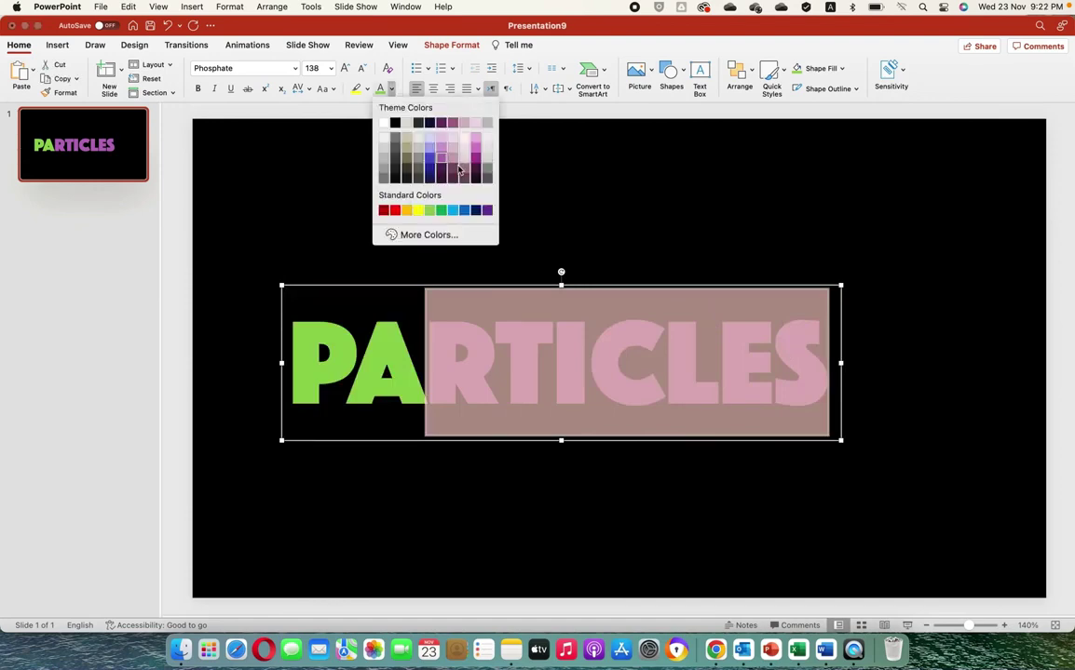
click(453, 164)
click(557, 304)
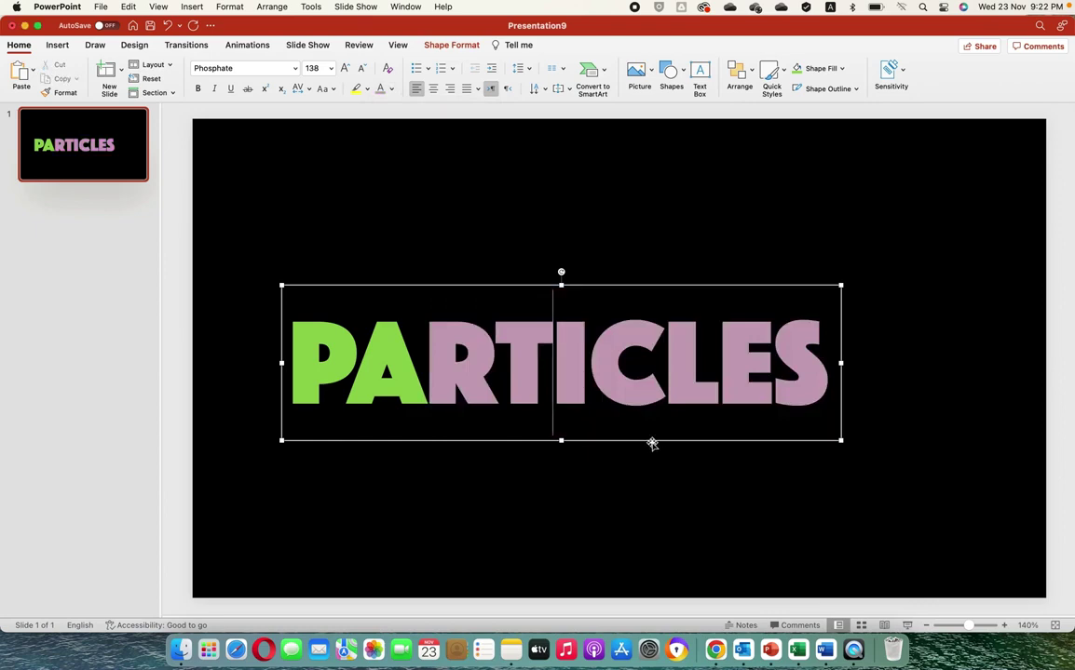
key(Escape)
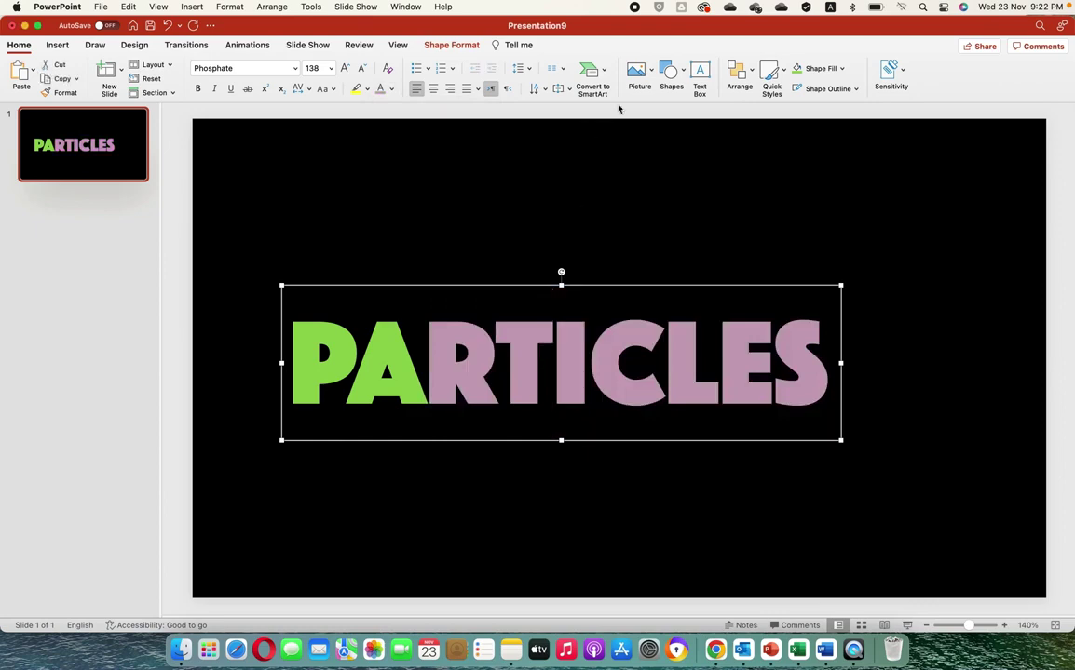
Step: Add a tight reflection from the first Reflection Variation beneath the PARTICLES title
click(453, 46)
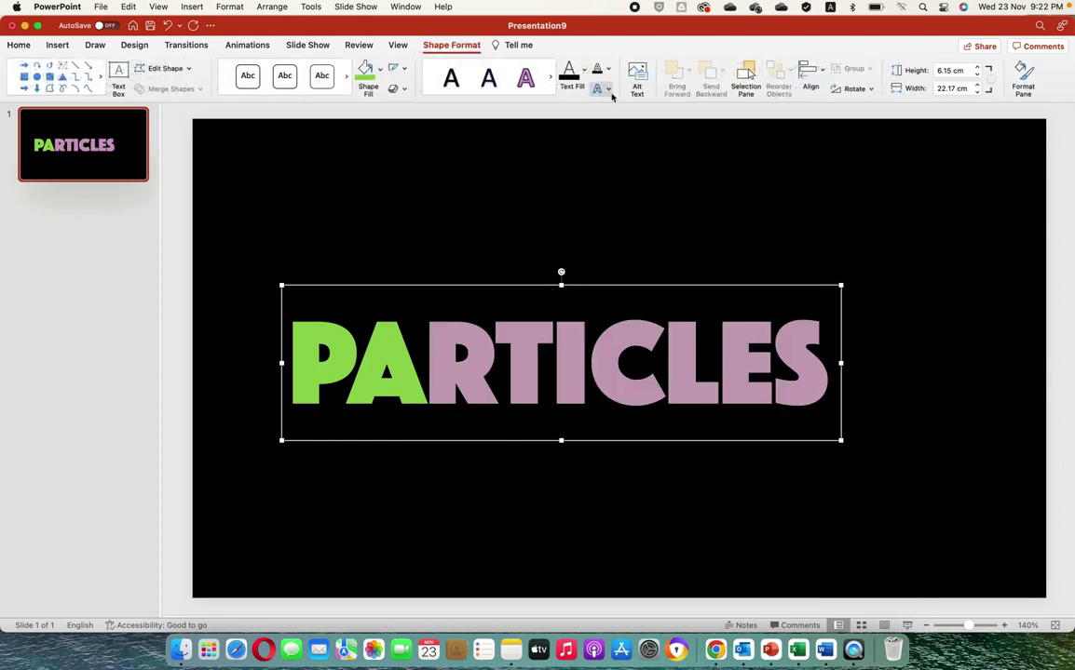
click(607, 93)
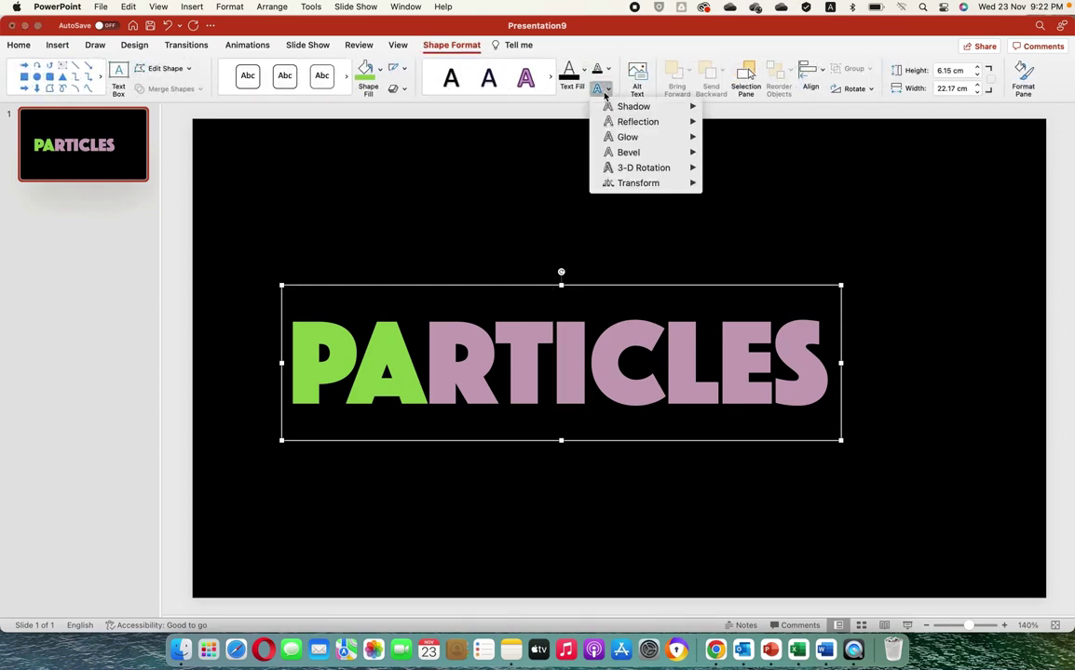
mouse_move(652, 122)
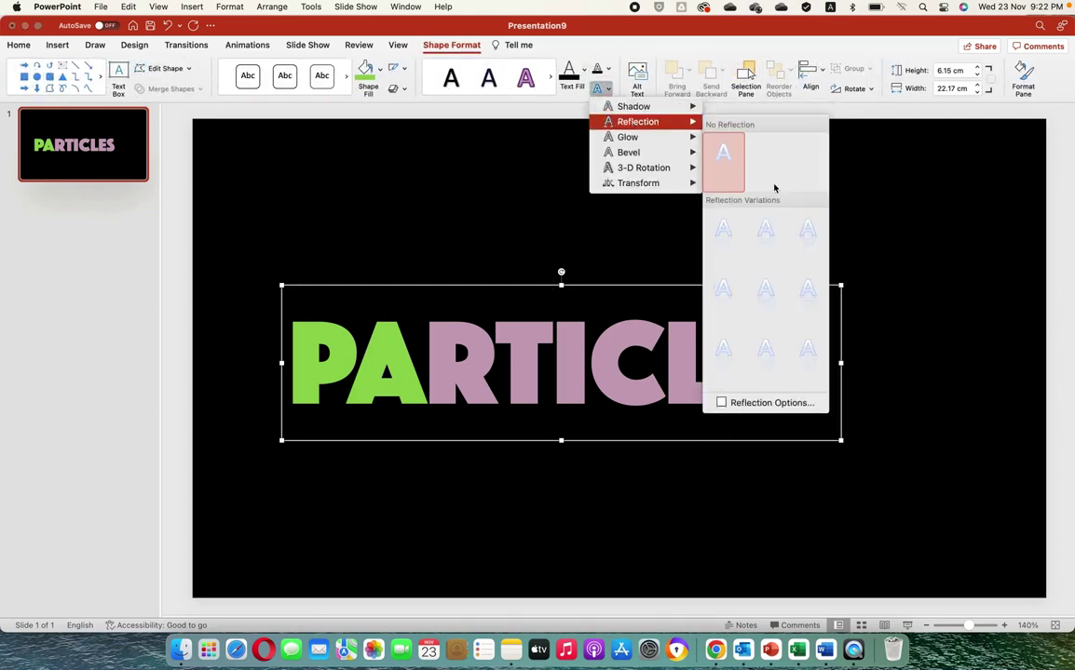
click(726, 231)
click(647, 458)
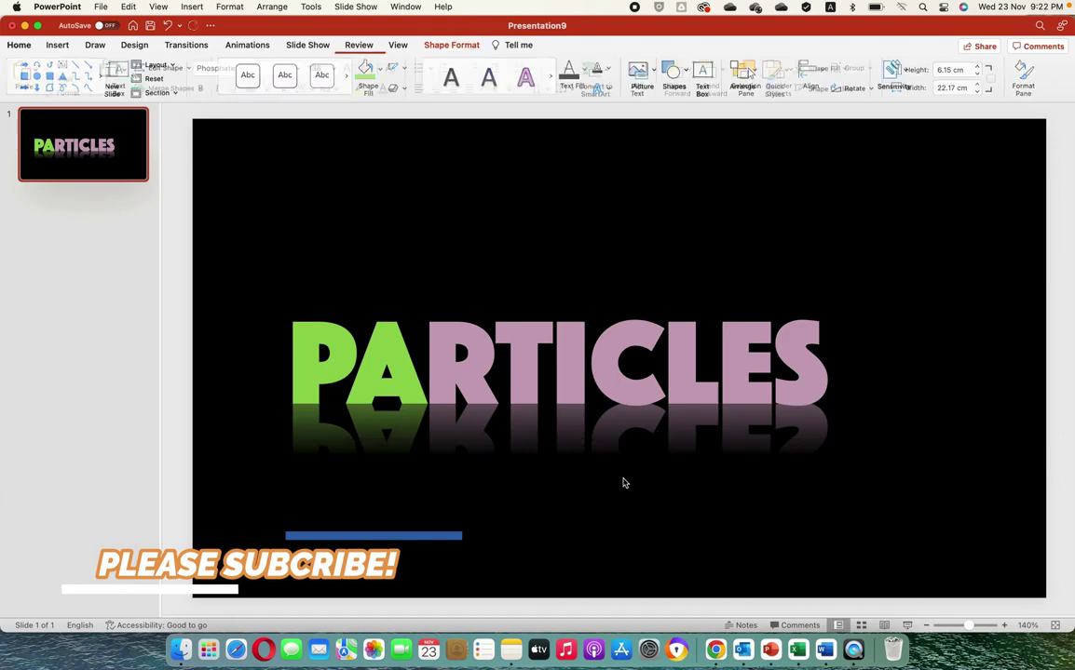
Step: Draw a thin vertical rectangle just right of the PARTICLES title
click(684, 74)
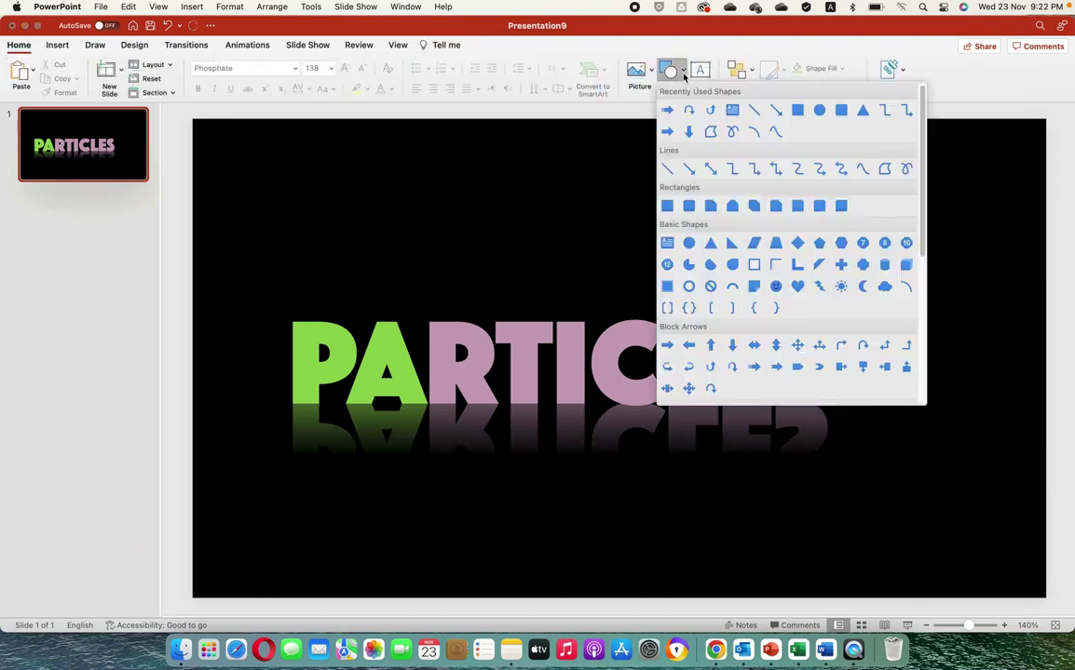
click(797, 109)
drag(846, 298, 858, 421)
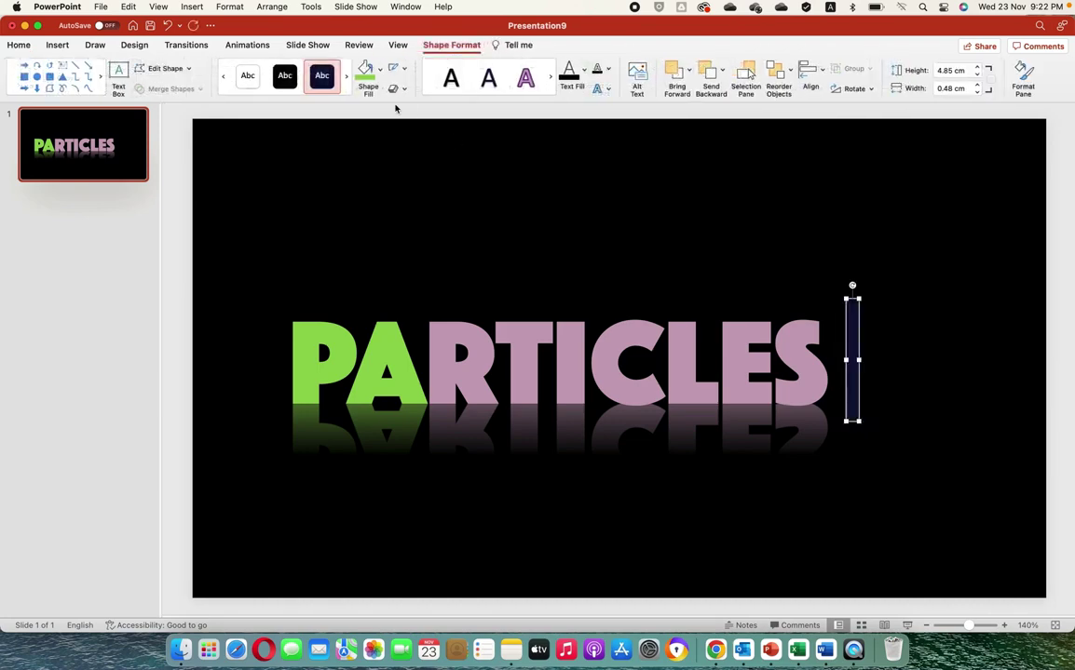
Step: Fill the divider bar white and narrow it to about 0.33 cm
click(368, 75)
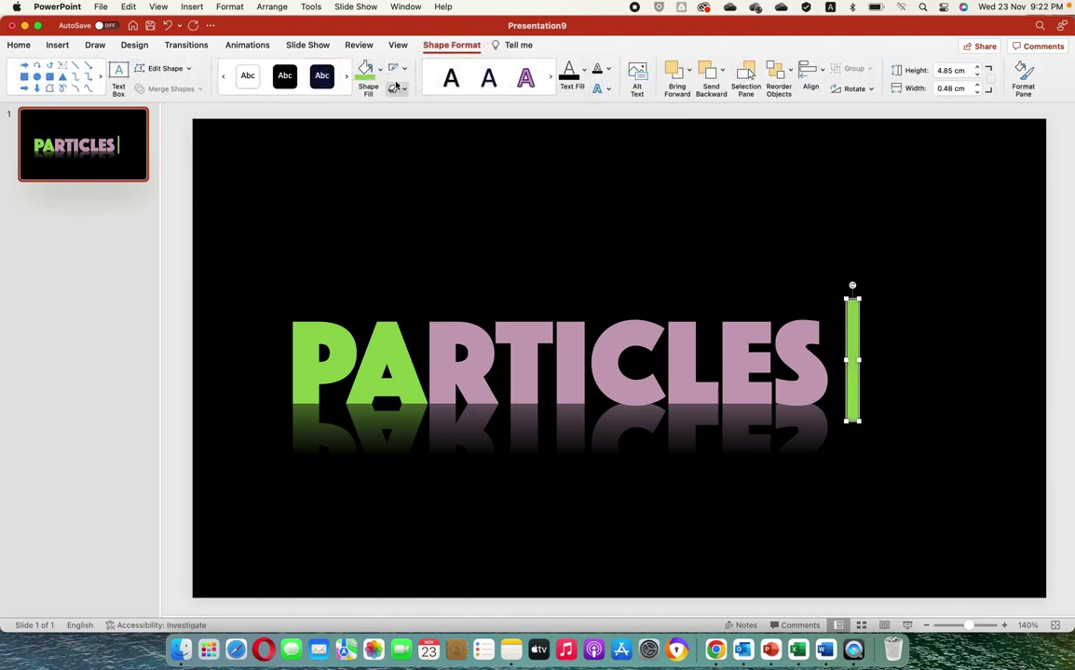
click(380, 69)
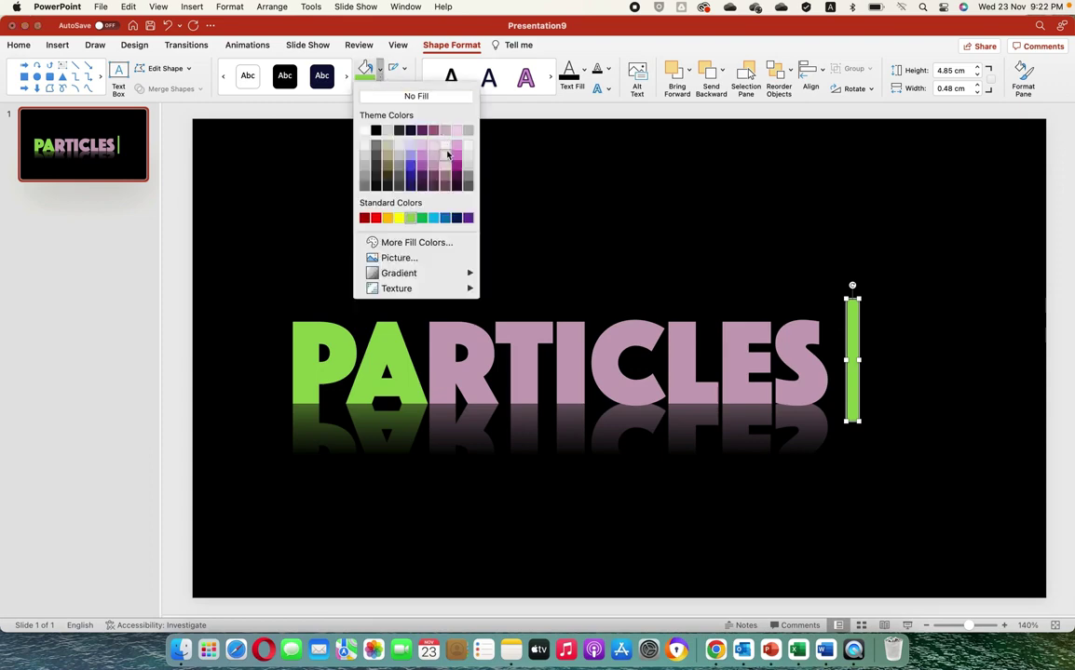
click(365, 132)
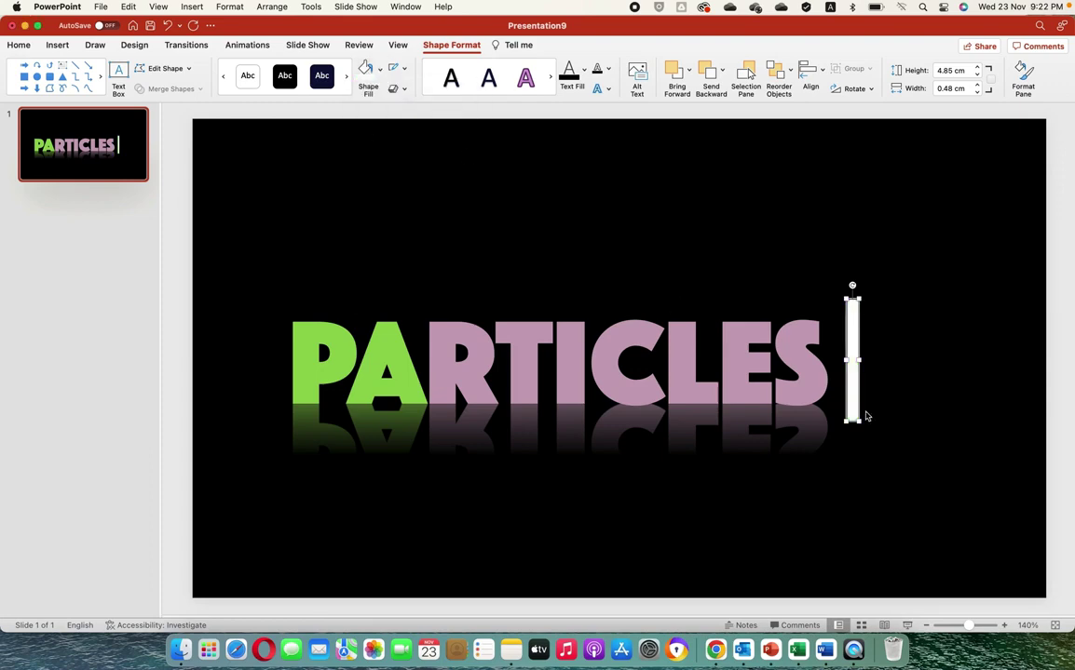
drag(858, 360, 844, 383)
Step: Add a new text box above the right end of PARTICLES
key(Escape)
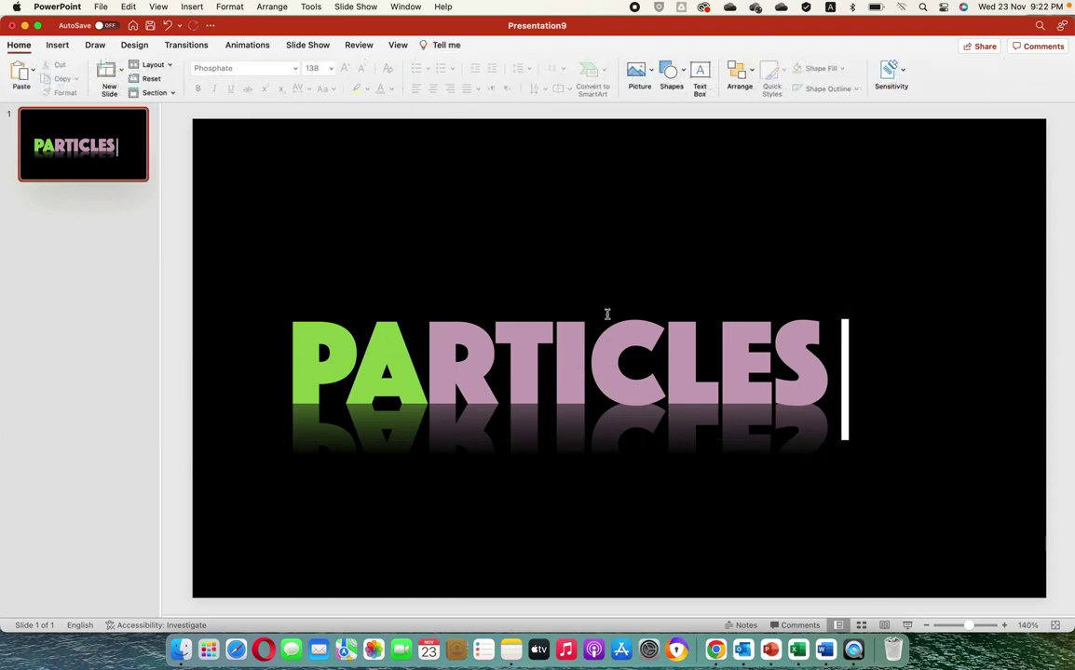
click(699, 77)
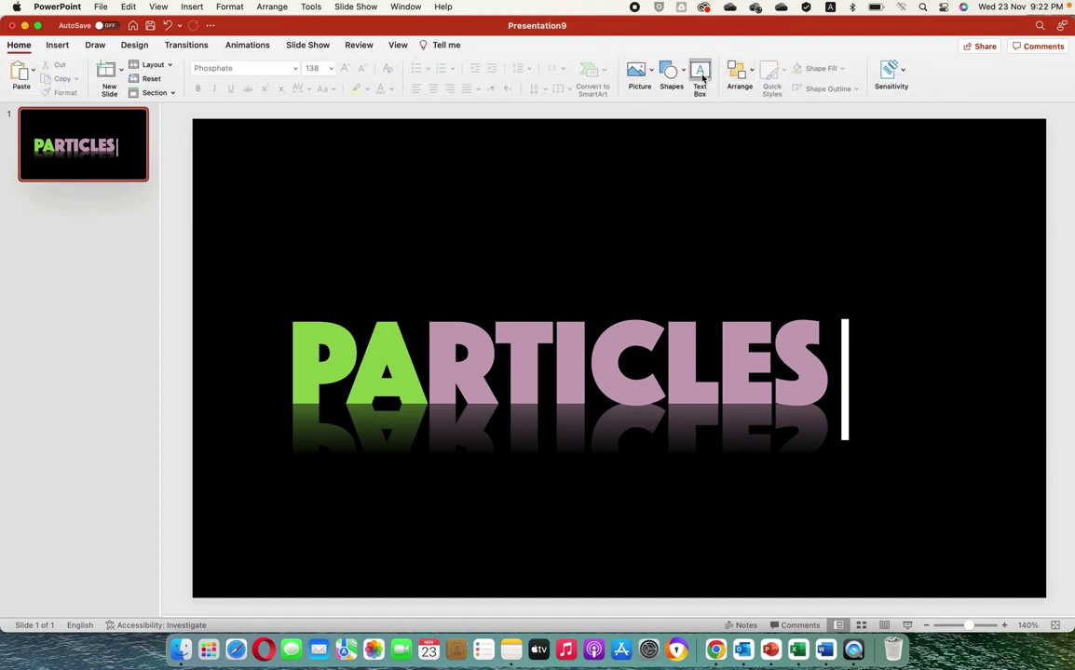
click(810, 219)
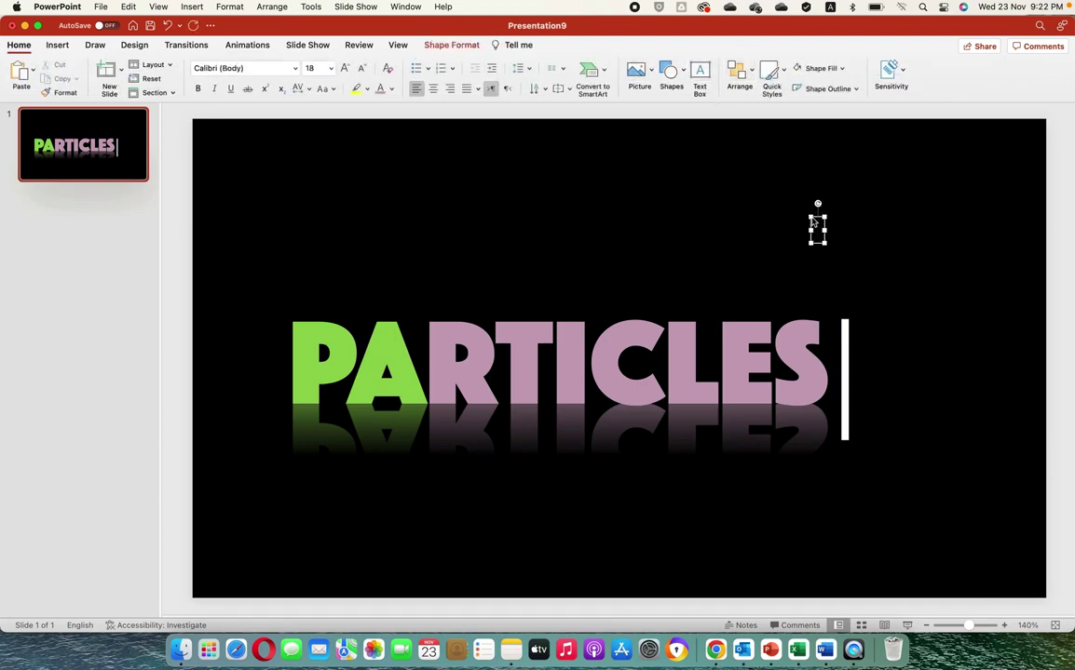
drag(825, 244, 861, 244)
Step: Set the Effect text to Zapfino font in light green
click(295, 68)
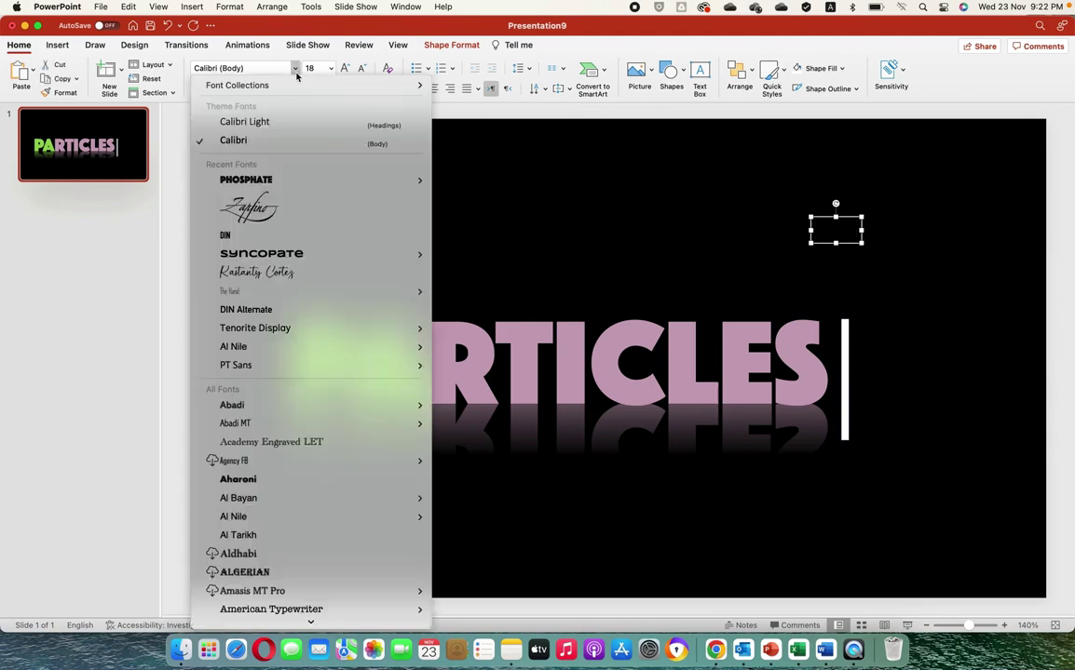
click(262, 217)
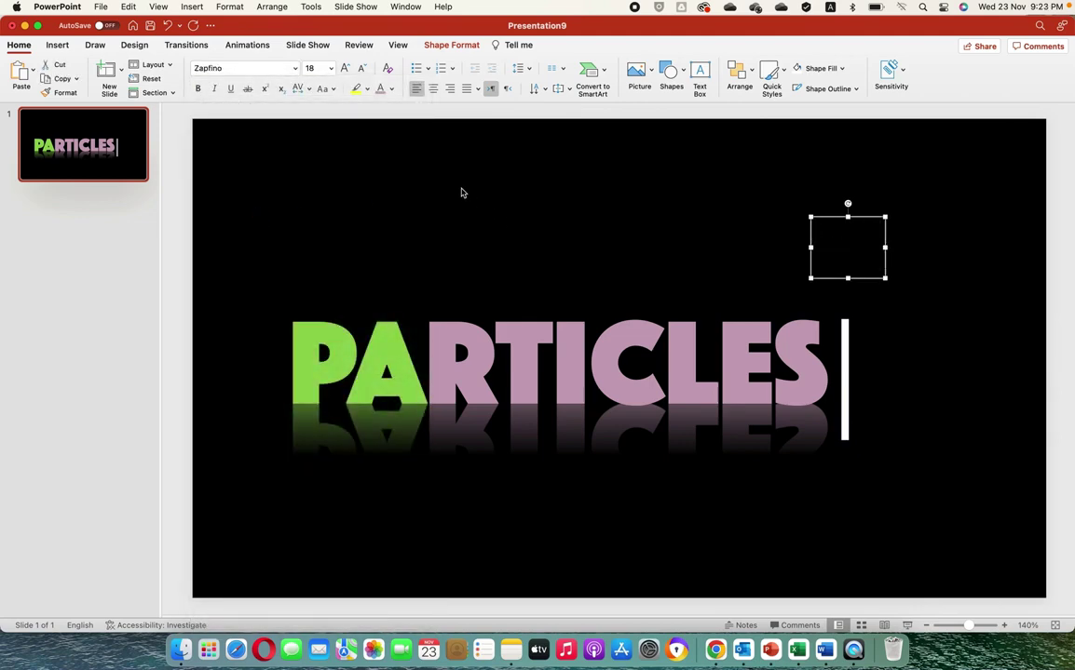
click(392, 89)
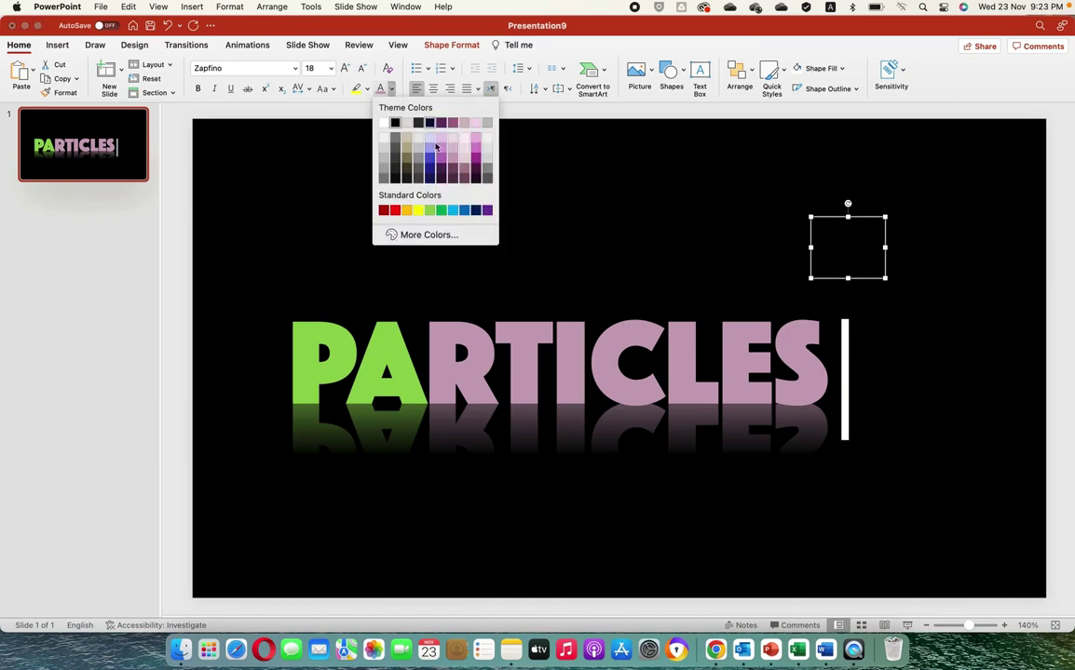
click(434, 213)
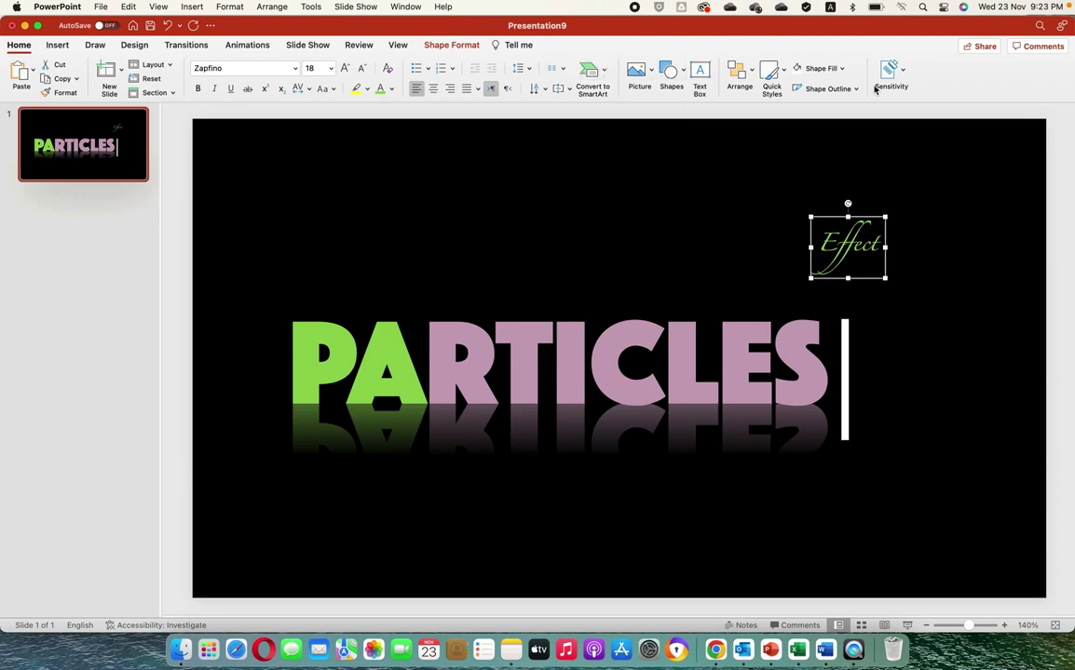
Step: Give the Effect letters a solid-line text outline in a chosen colour
click(443, 47)
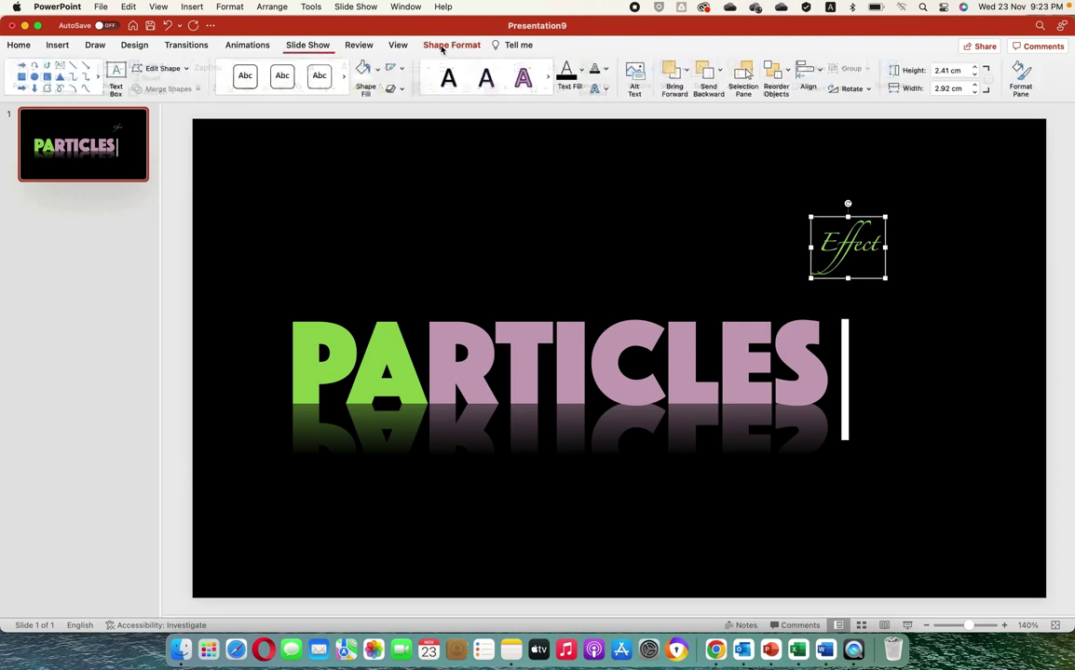
click(1023, 76)
click(1002, 141)
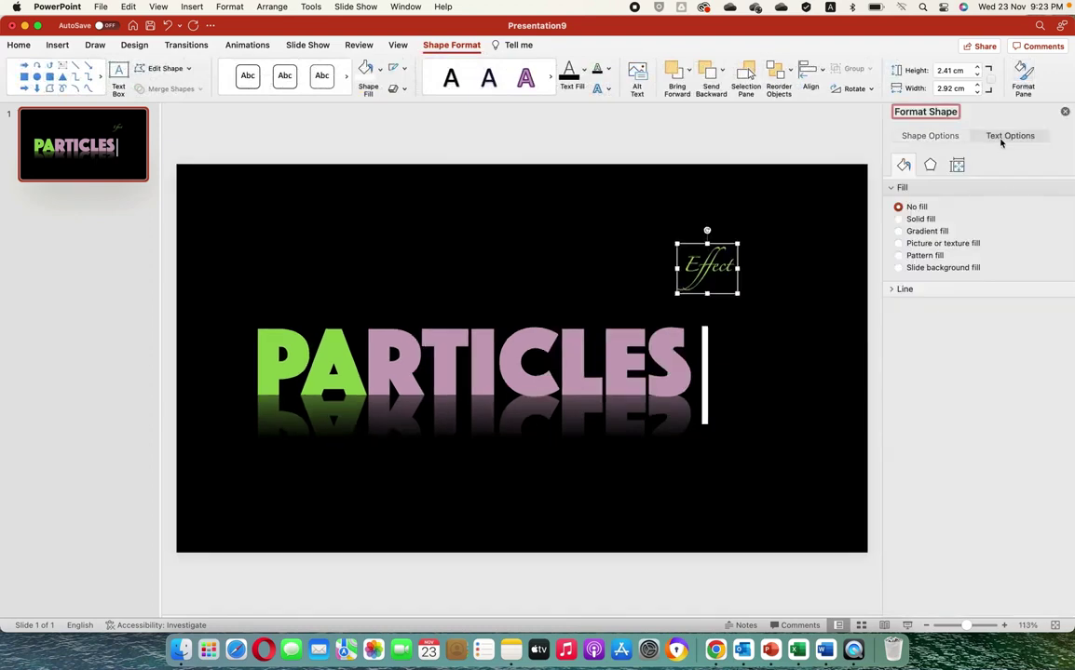
click(912, 319)
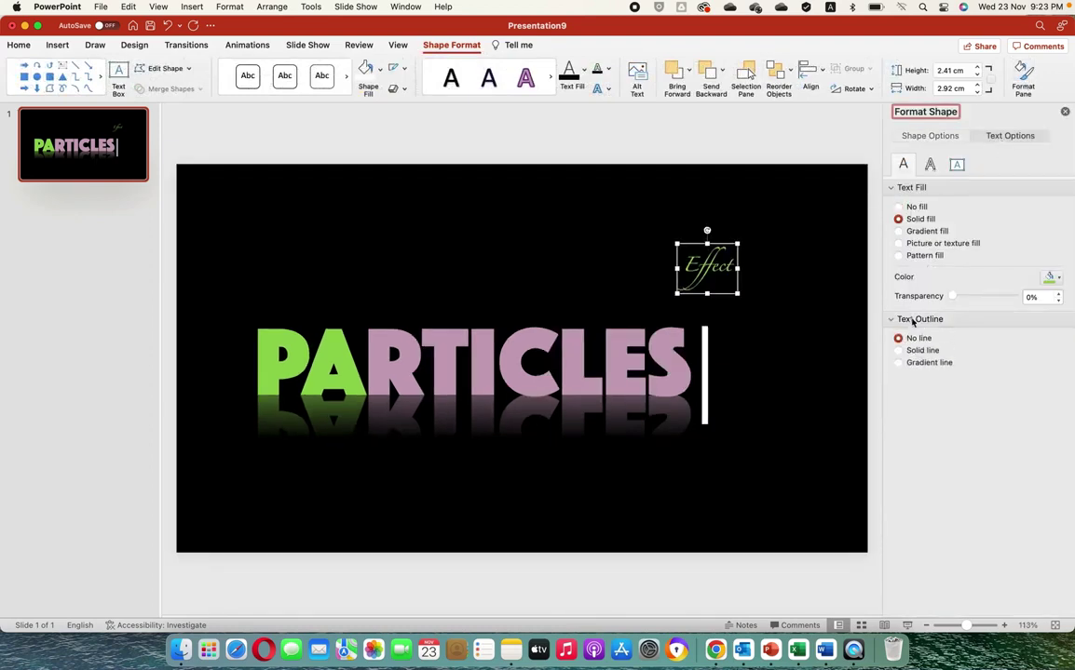
click(913, 352)
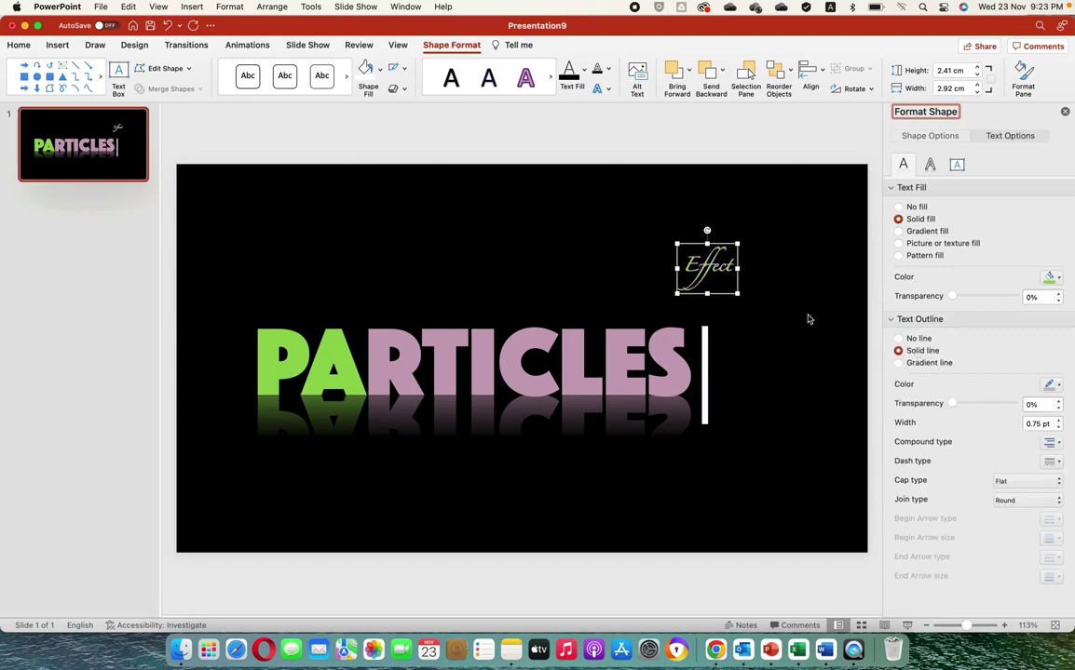
click(1052, 384)
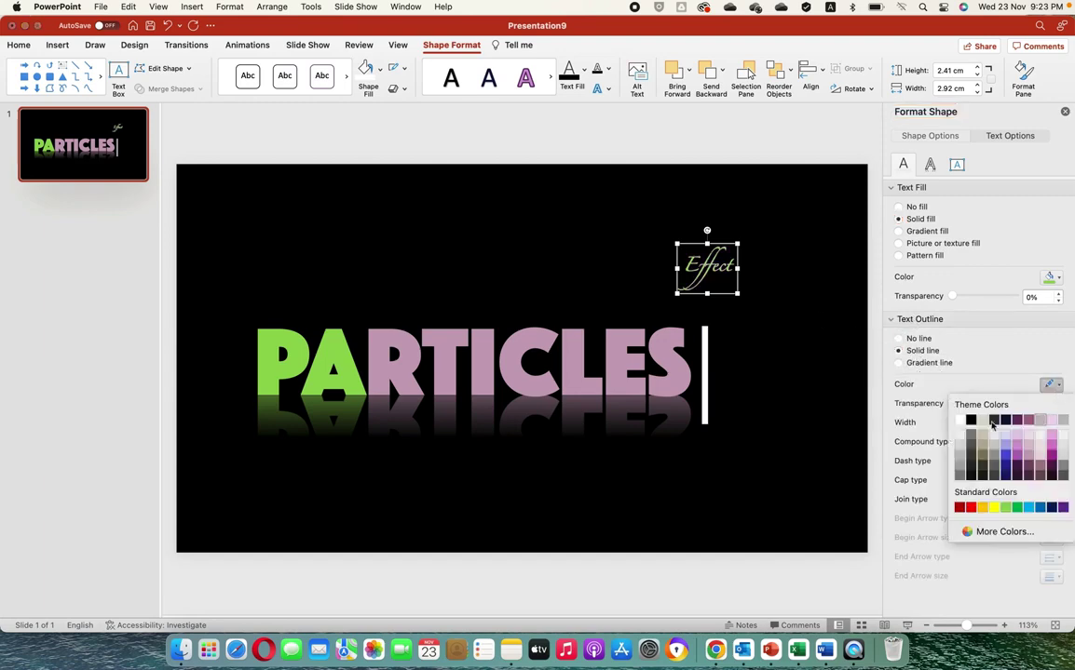
click(871, 382)
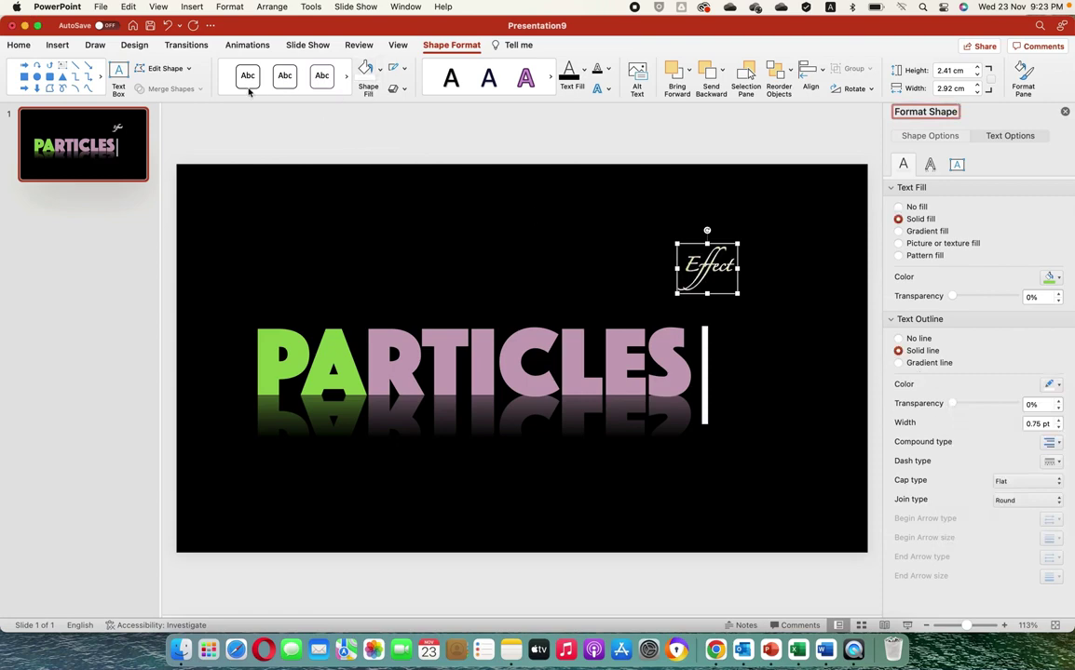
Step: Enlarge the Effect text to 54 pt and place it just right of the white bar
click(19, 45)
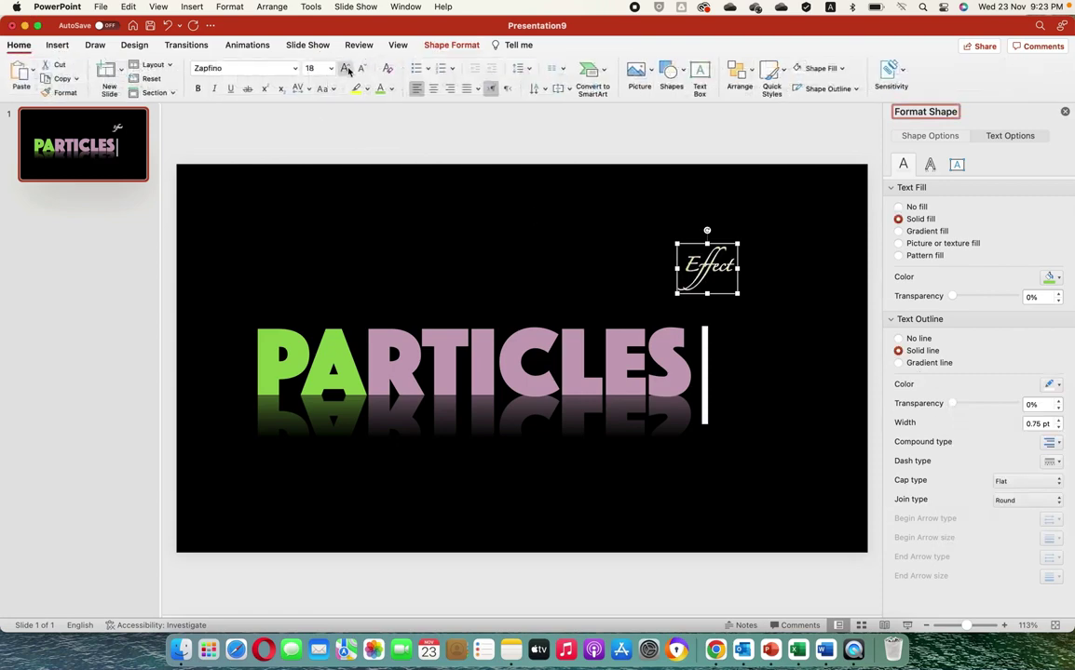
click(346, 69)
click(345, 68)
click(346, 68)
click(346, 69)
click(346, 69)
click(346, 69)
click(346, 69)
click(346, 69)
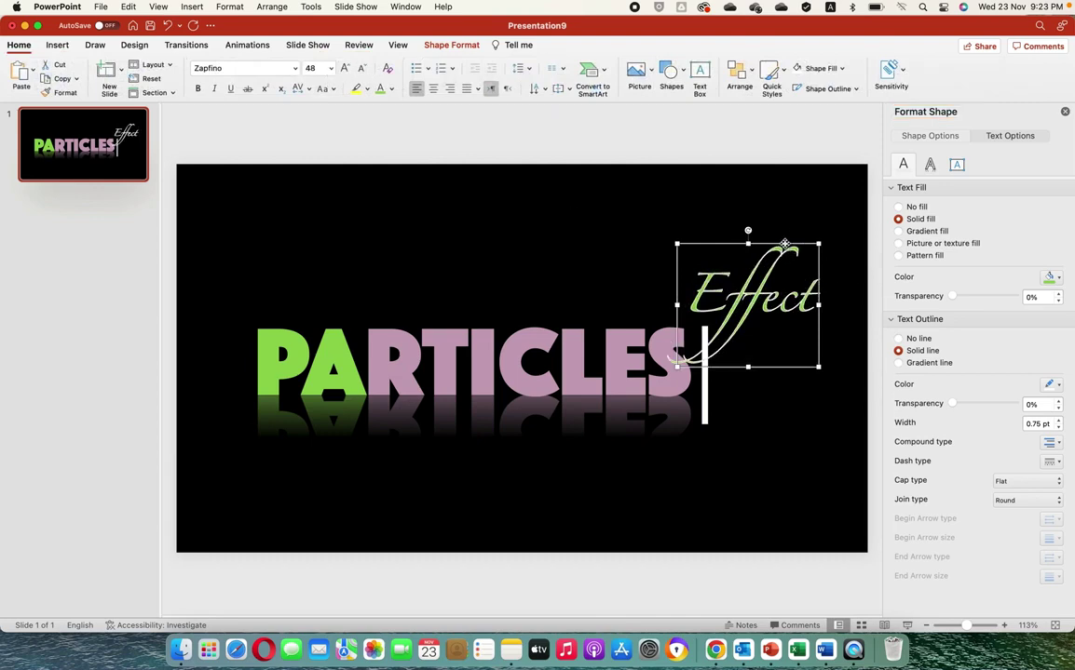
drag(781, 244, 812, 314)
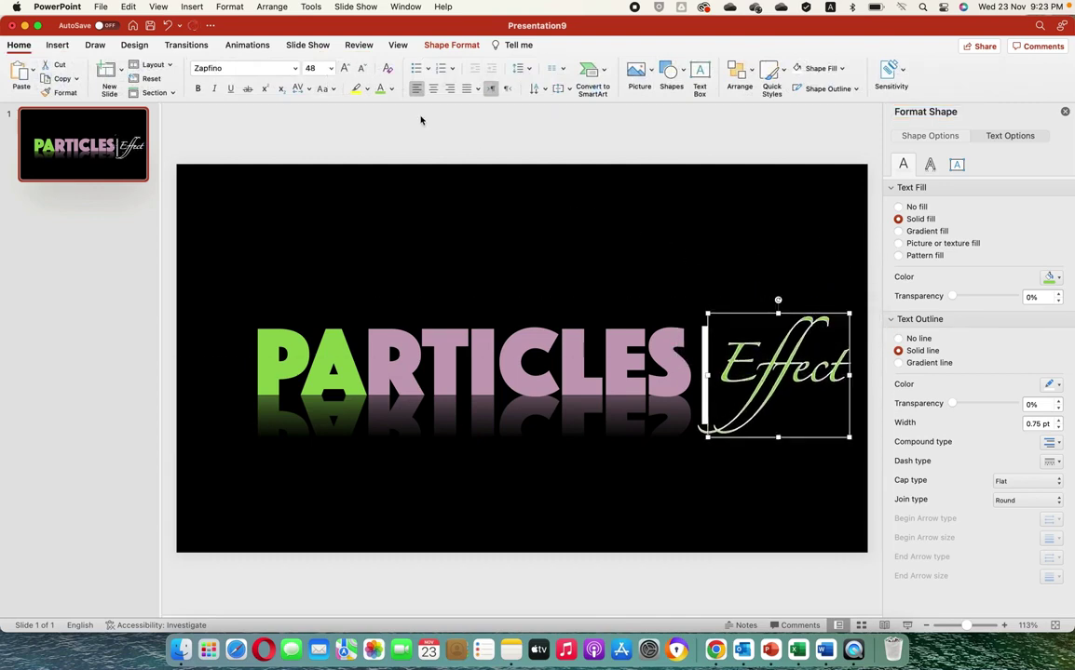
click(345, 69)
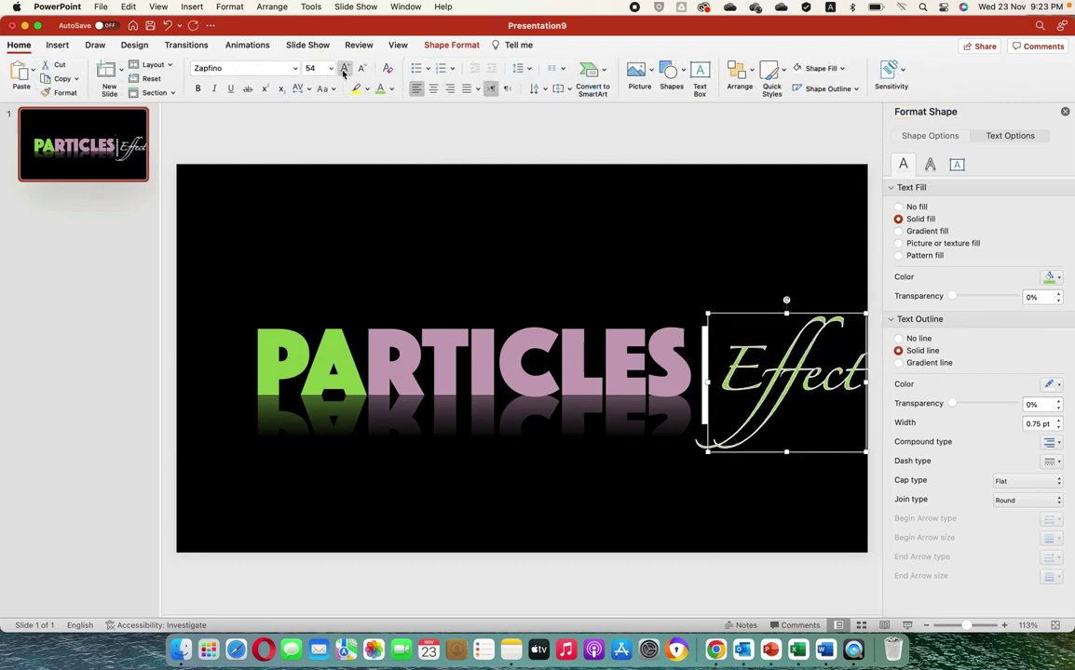
click(1065, 111)
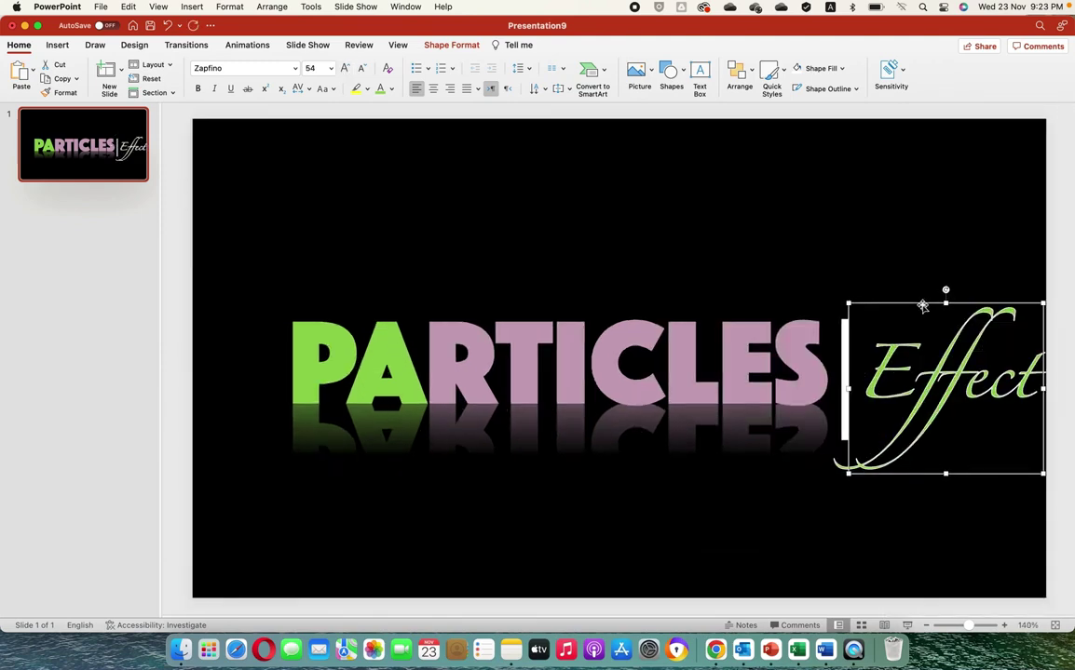
click(780, 526)
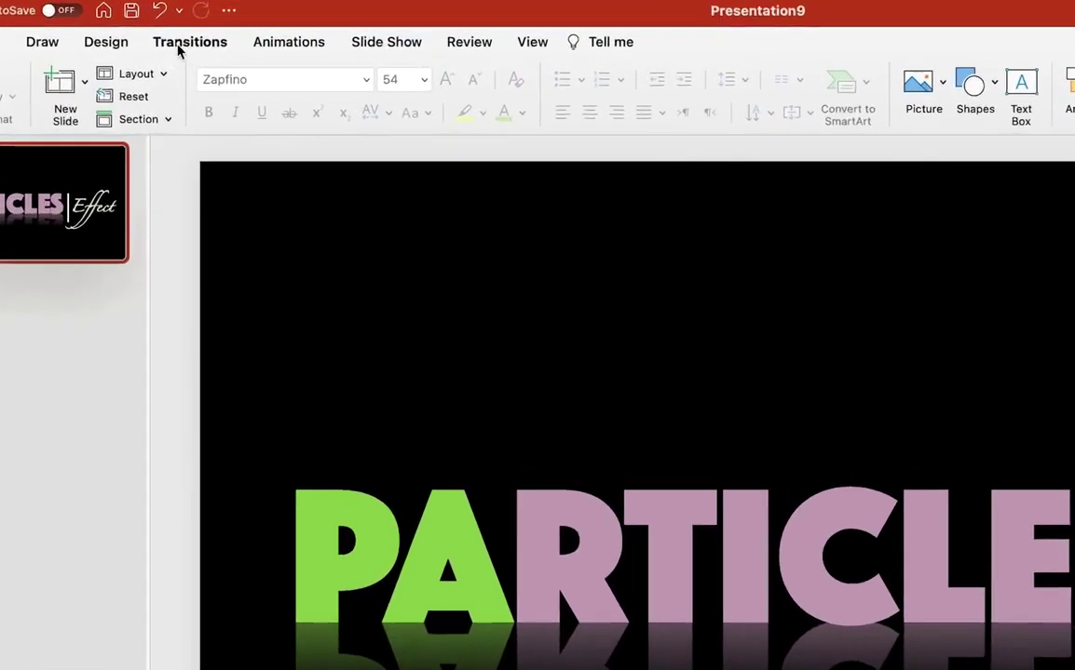
click(186, 44)
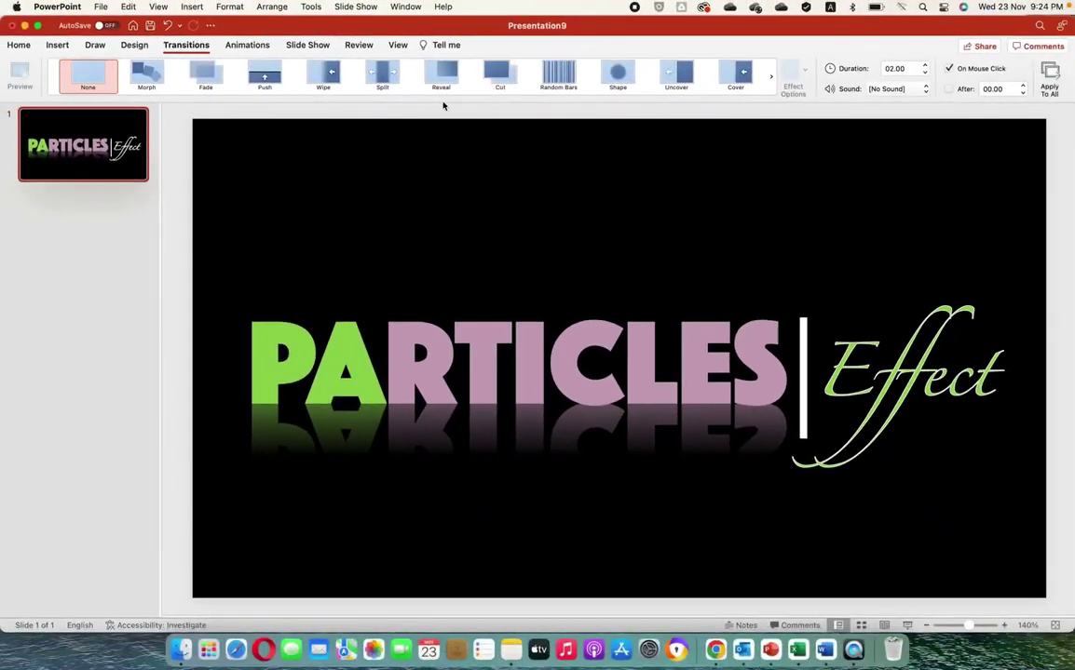
Step: Apply the Vortex transition from the Exciting group to the slide
click(590, 137)
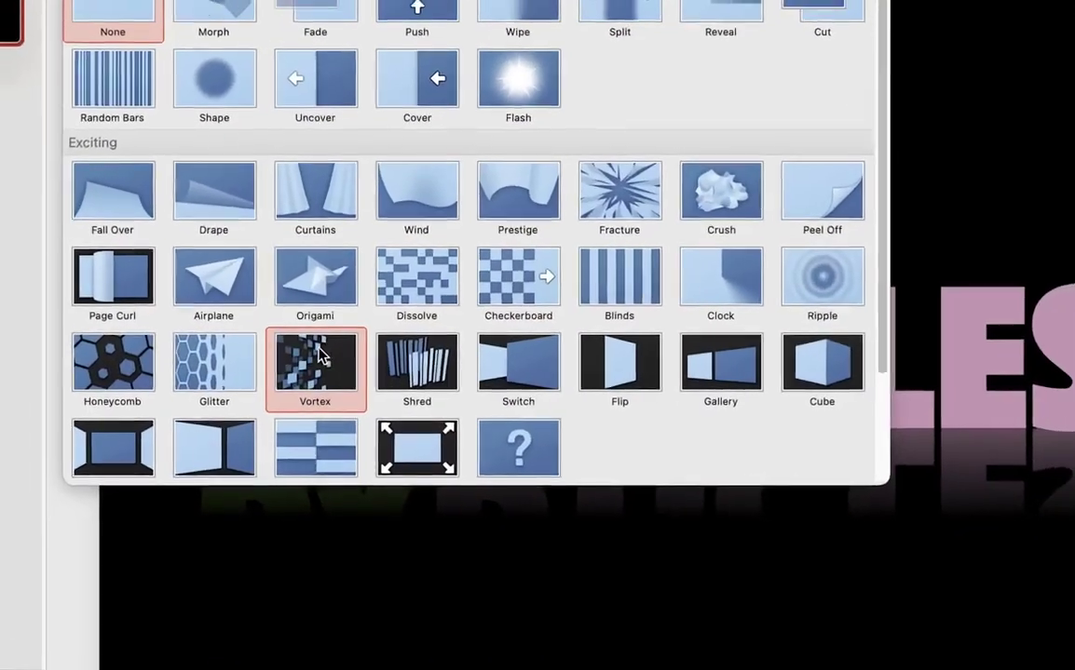
key(Escape)
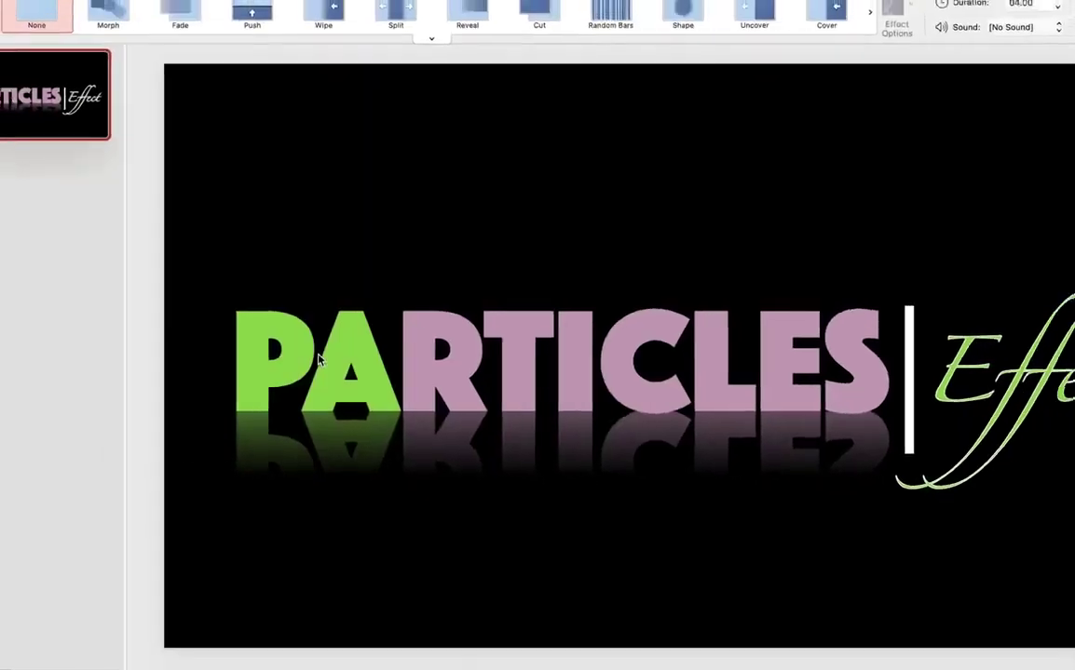